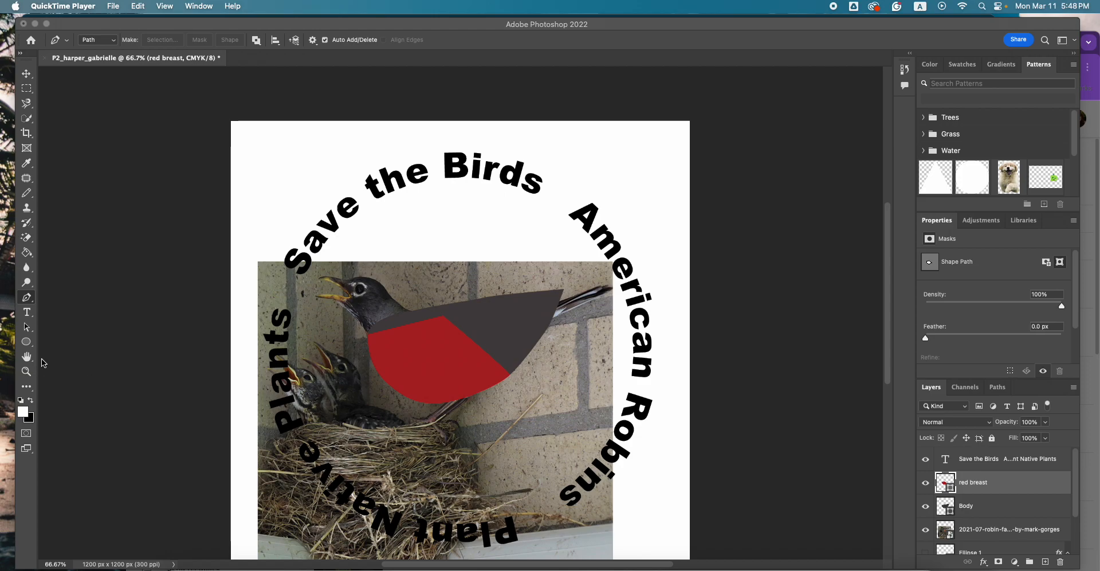
Activate the Ellipse tool and set its drawing mode to Path.
left_click(26, 343)
right_click(26, 344)
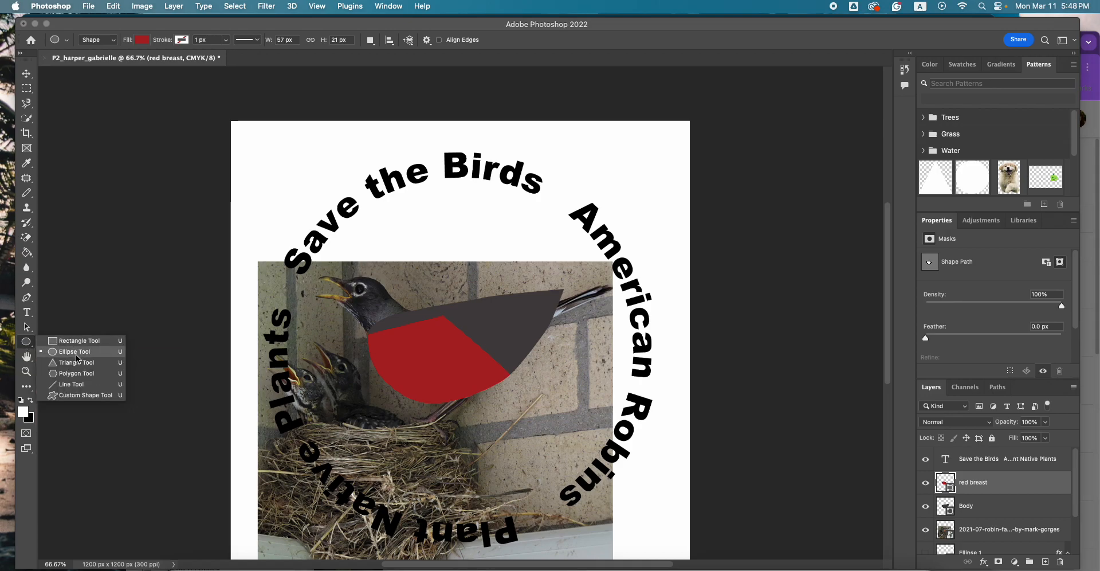
left_click(81, 395)
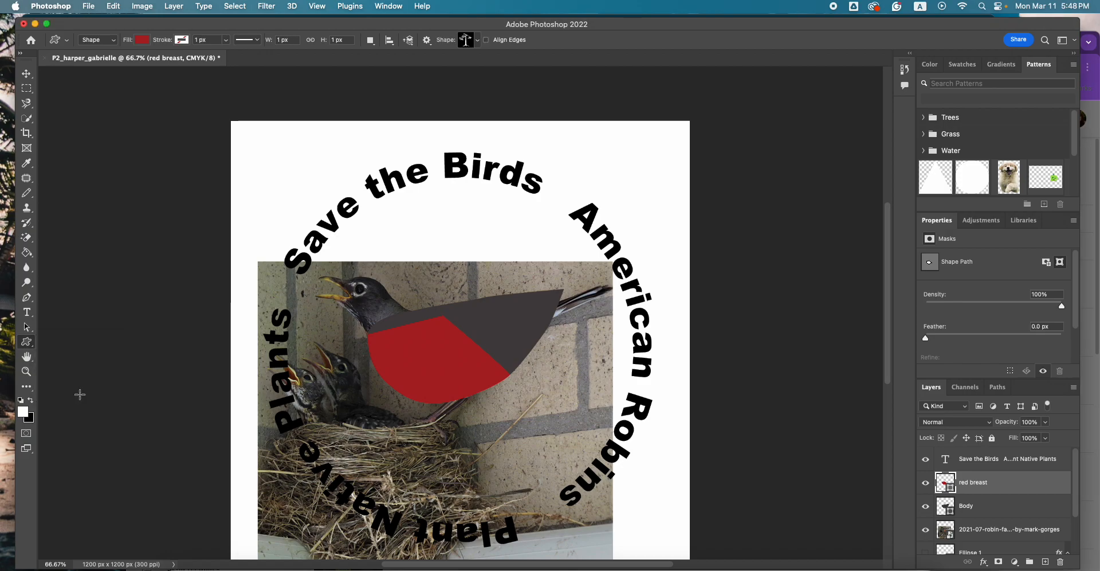
right_click(27, 342)
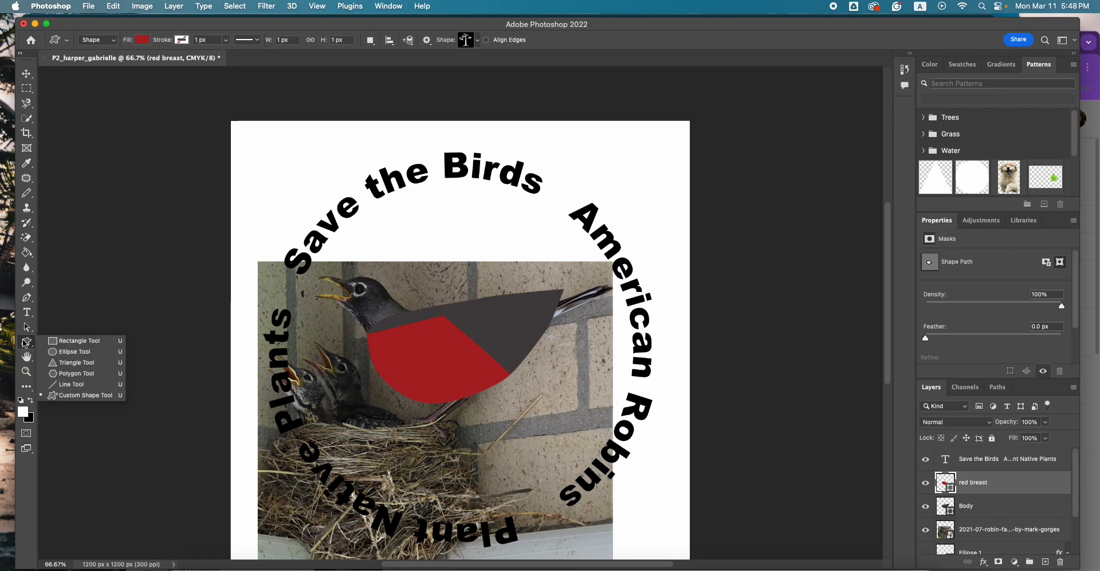
left_click(77, 353)
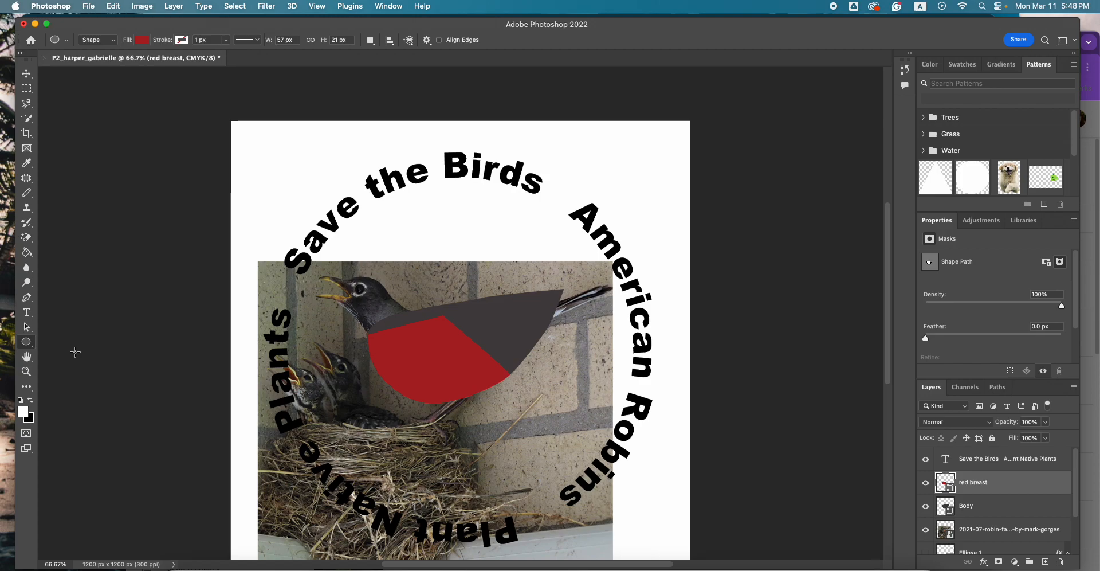
left_click(115, 46)
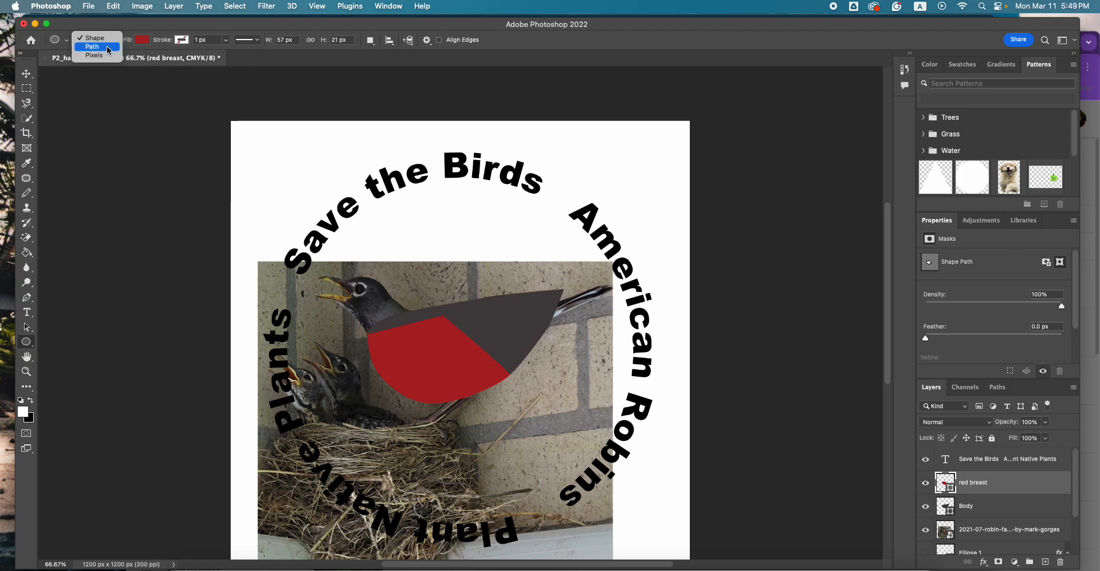
left_click(108, 47)
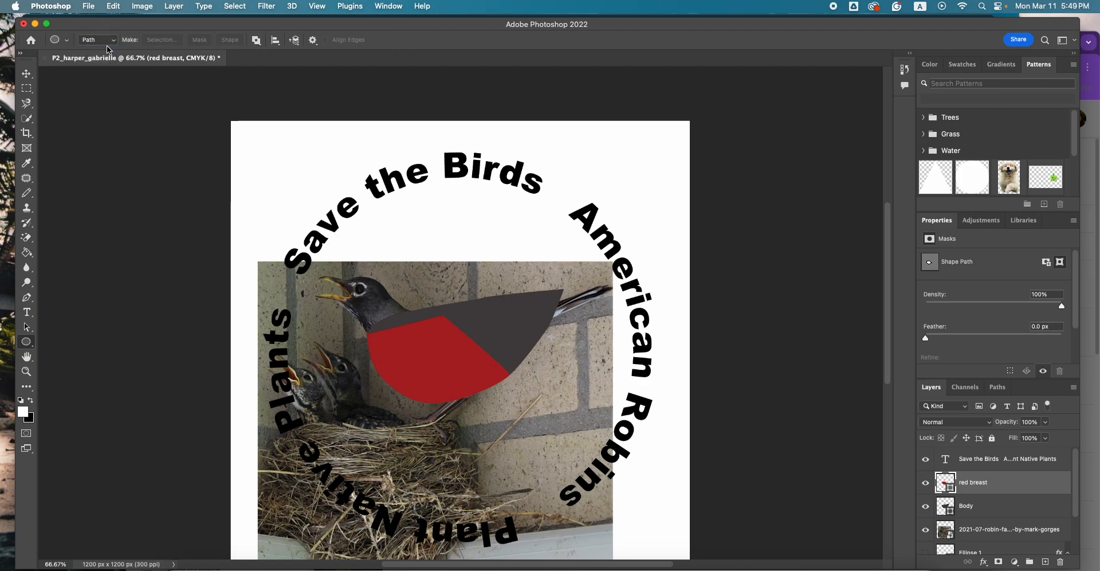
Set the foreground color to the dark gray #464040 sampled from the bird's body.
left_click(26, 414)
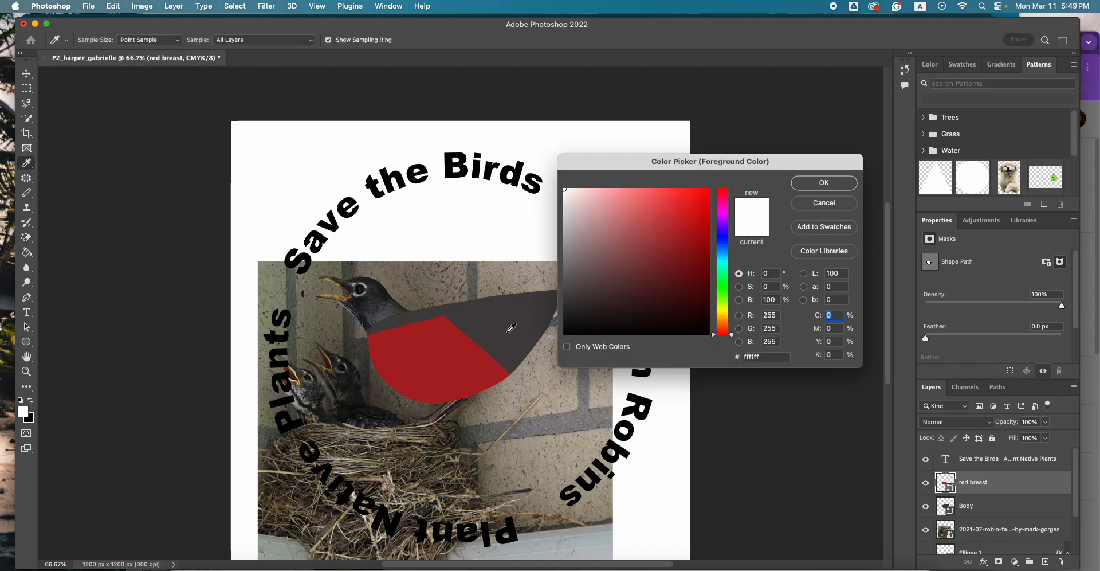
left_click(511, 328)
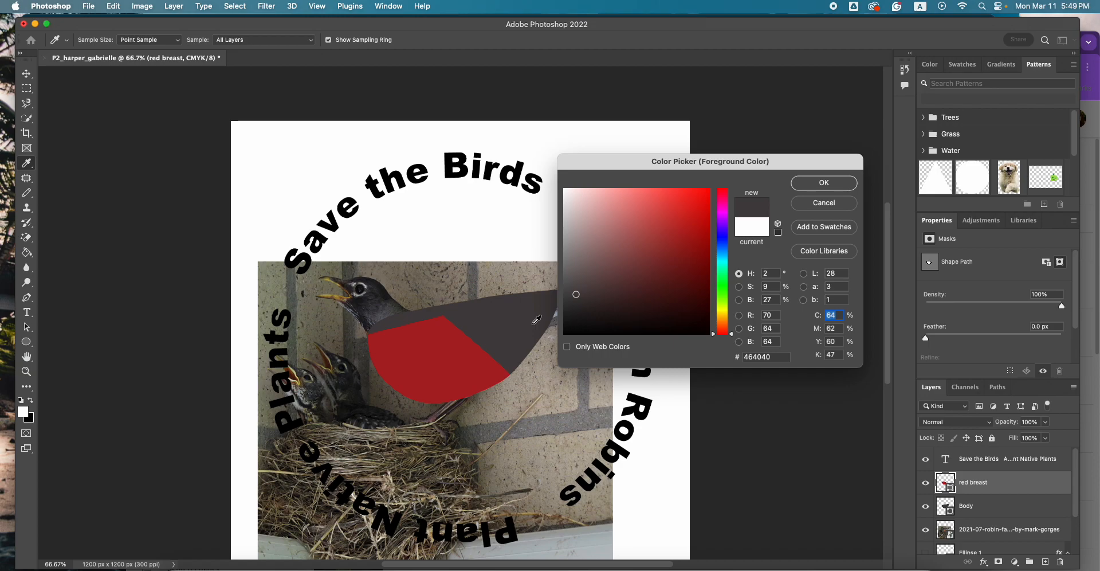
left_click(812, 189)
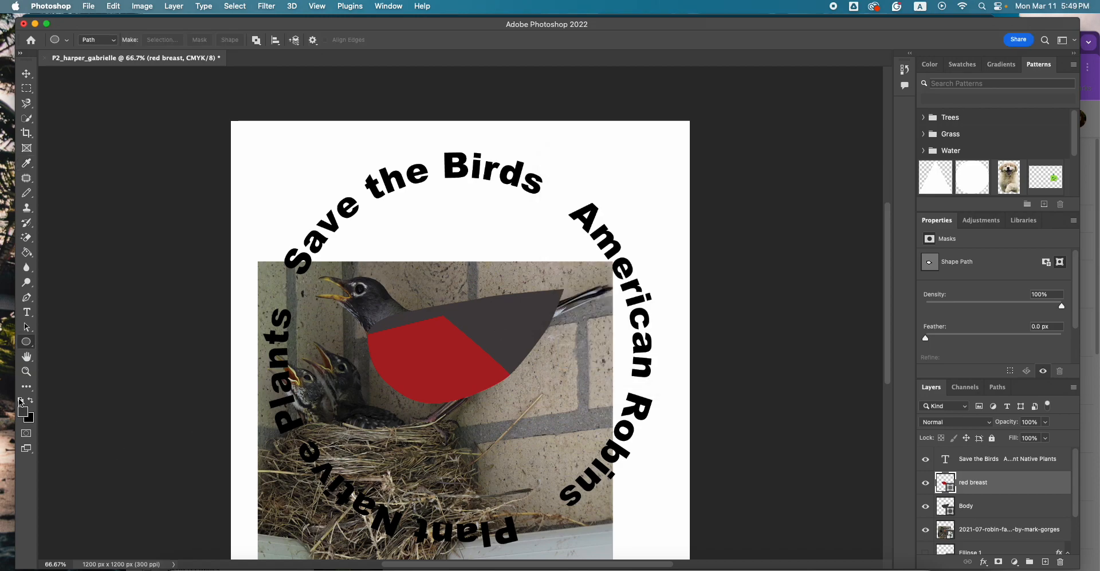
Draw a circular path about 141 px wide with the Ellipse tool and position it over the bird's head.
left_click(25, 341)
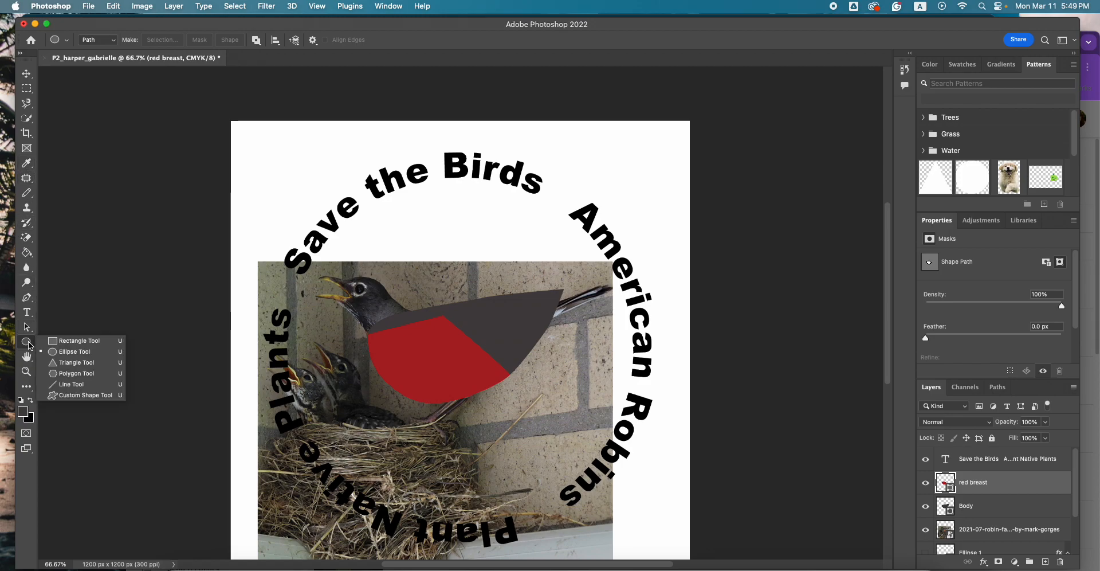
left_click(74, 352)
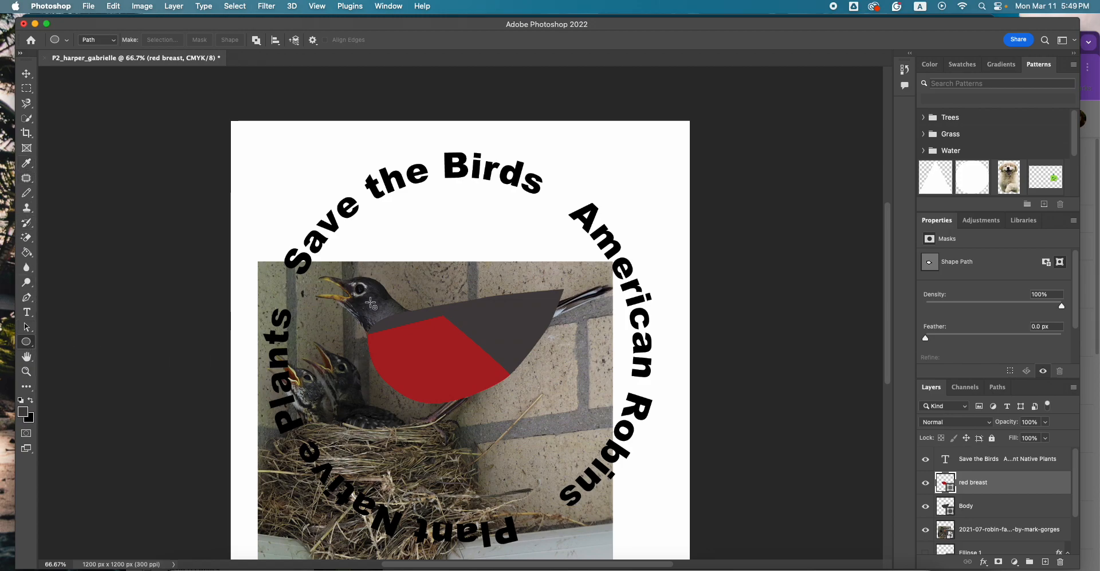
left_click_drag(360, 322, 416, 266)
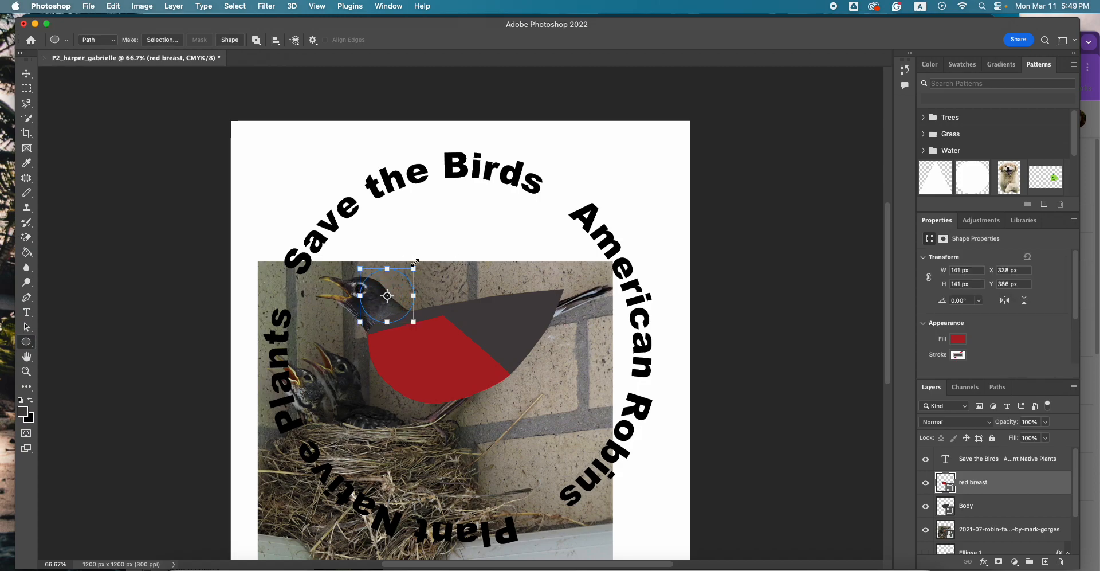
left_click_drag(396, 287, 381, 296)
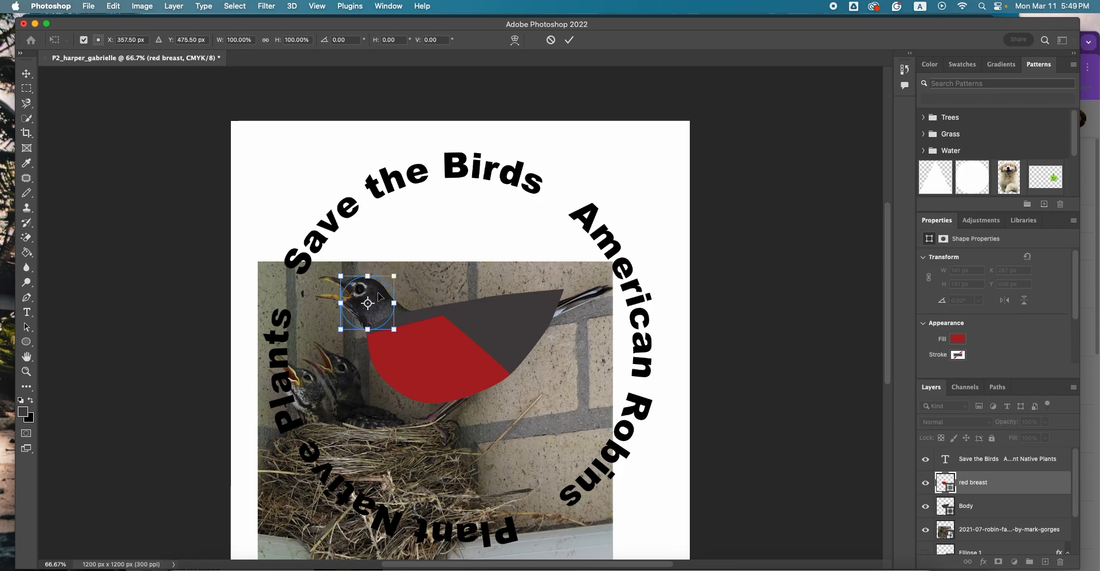
left_click(573, 41)
Add a new layer above the red breast layer and name it Head.
left_click(1045, 561)
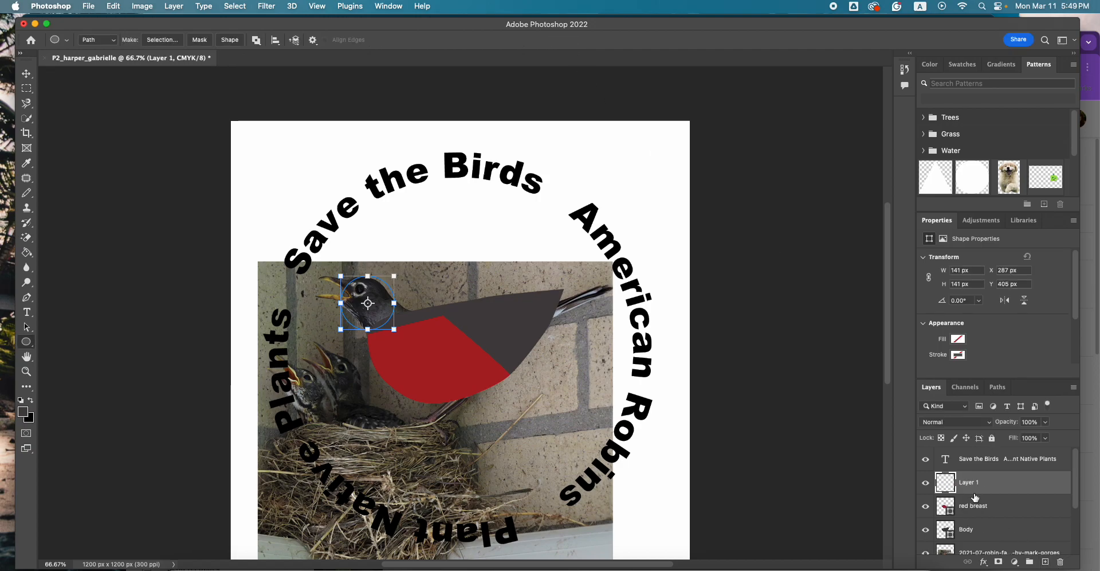
double_click(973, 481)
type("Head")
key("Return")
Fill the head circle with a Solid Color fill of #464040 and deselect its path.
left_click(1015, 562)
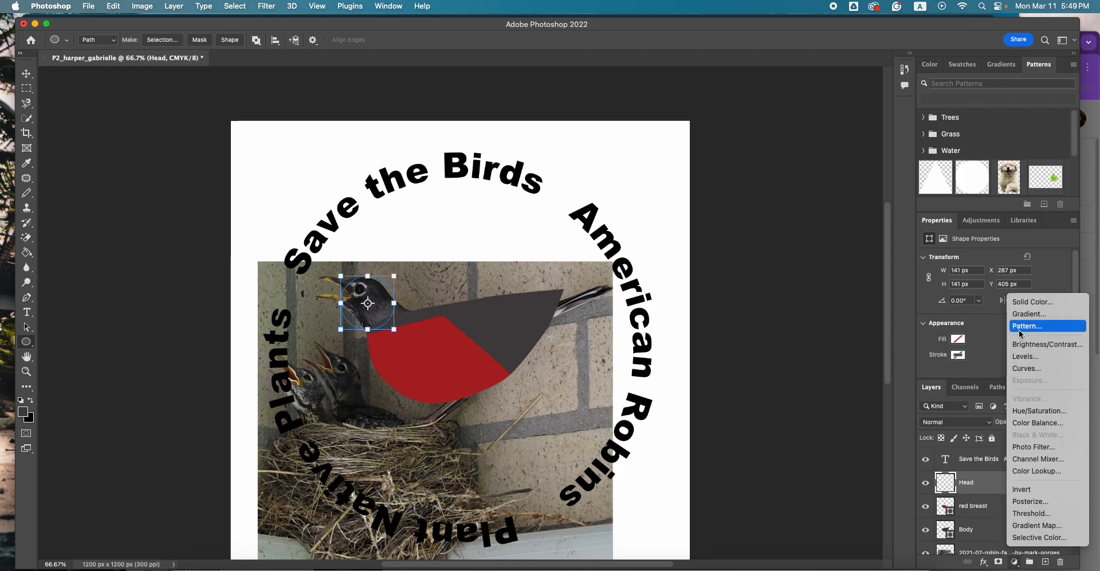
left_click(1032, 302)
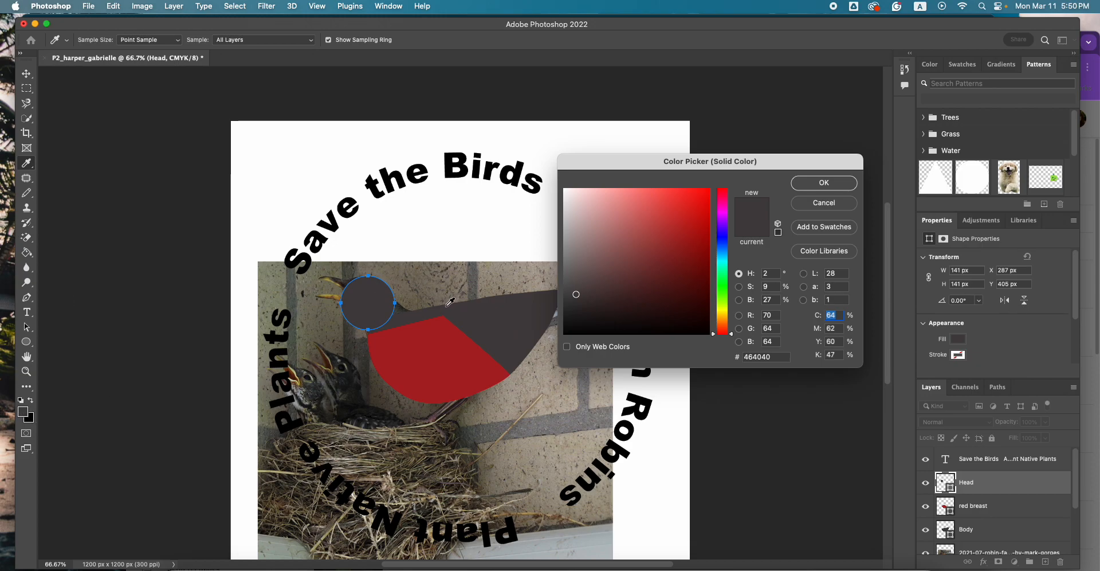
left_click(845, 190)
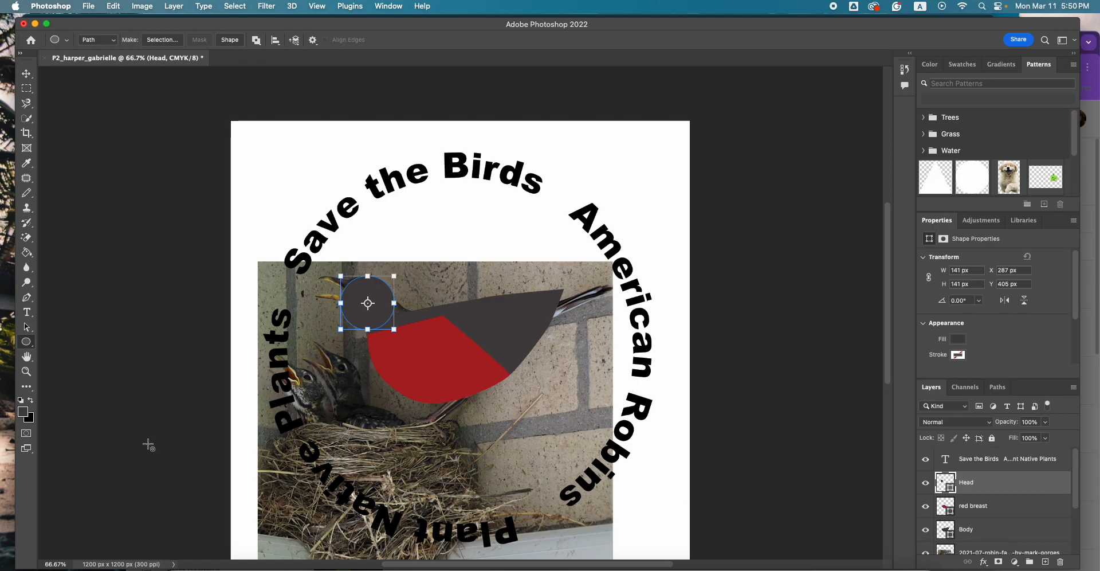
left_click(999, 388)
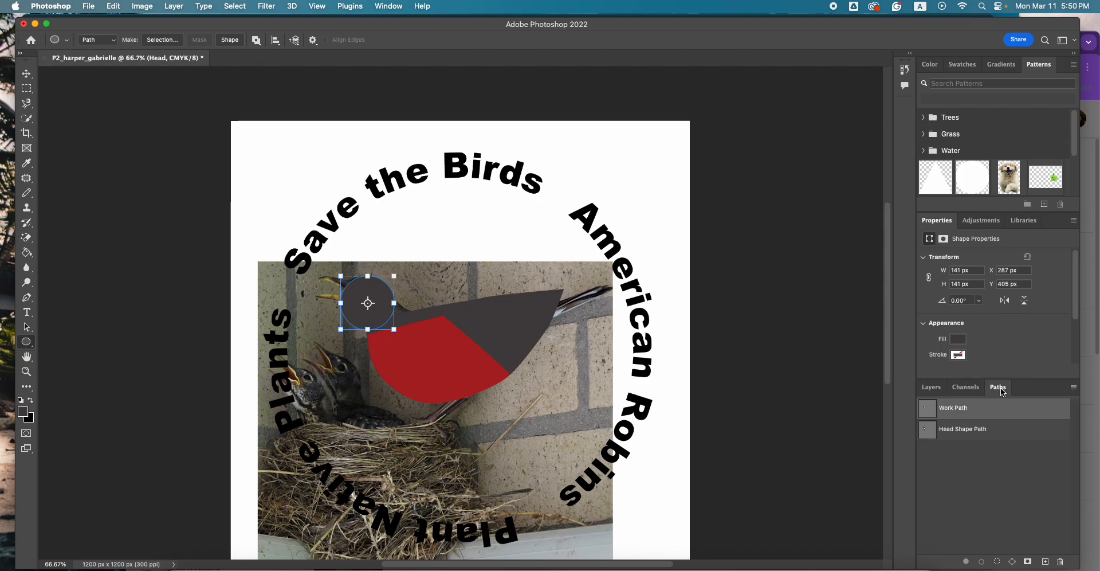
key("Escape")
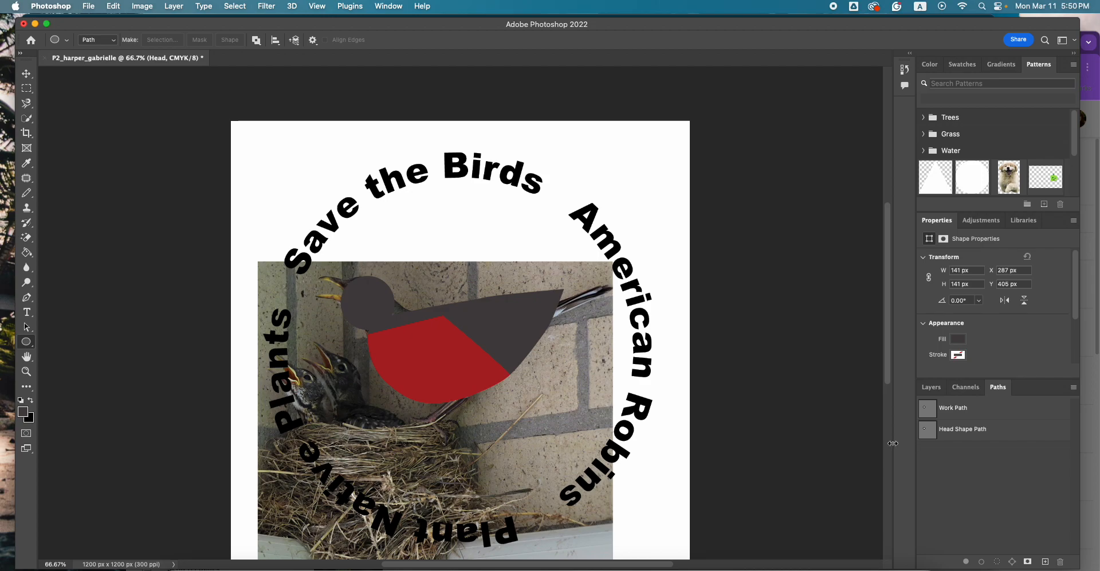
Hide the robin reference photo layer to check the drawn bird shapes, and show the photo again.
left_click(938, 388)
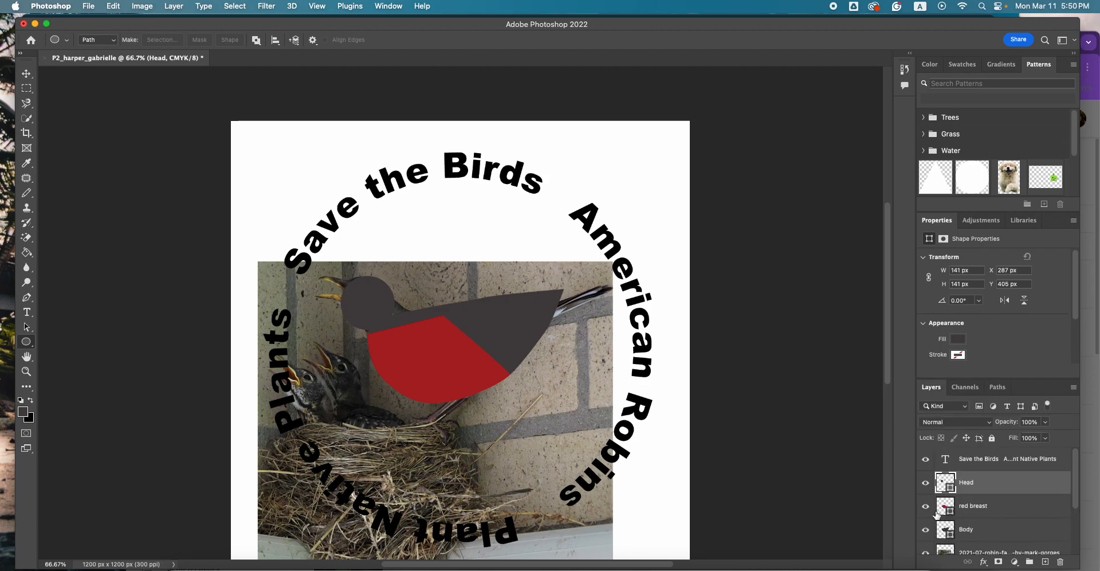
scroll(937, 516, "down", 1)
left_click(925, 527)
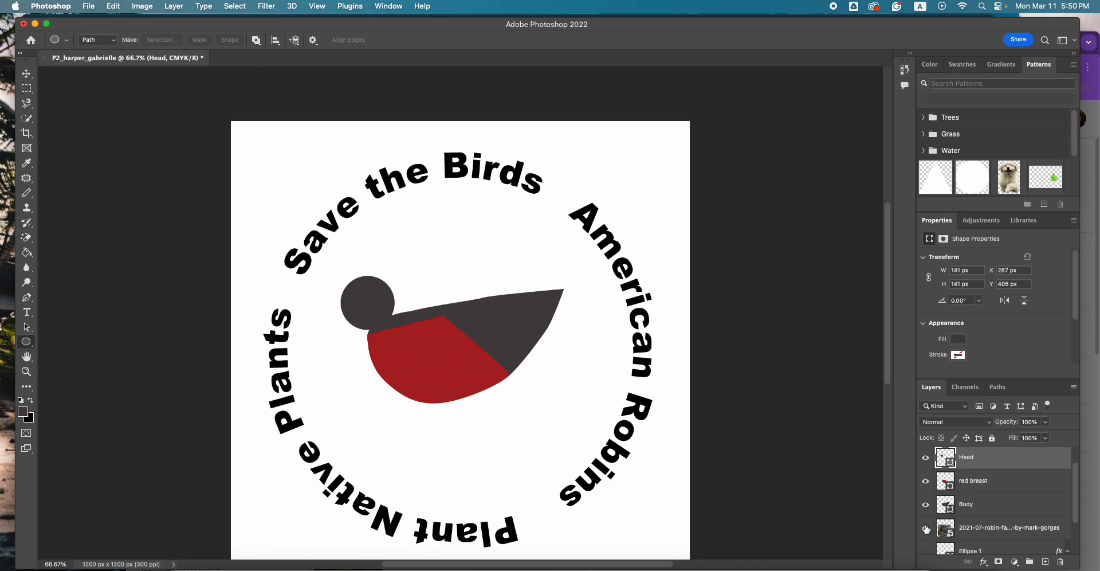
left_click(926, 528)
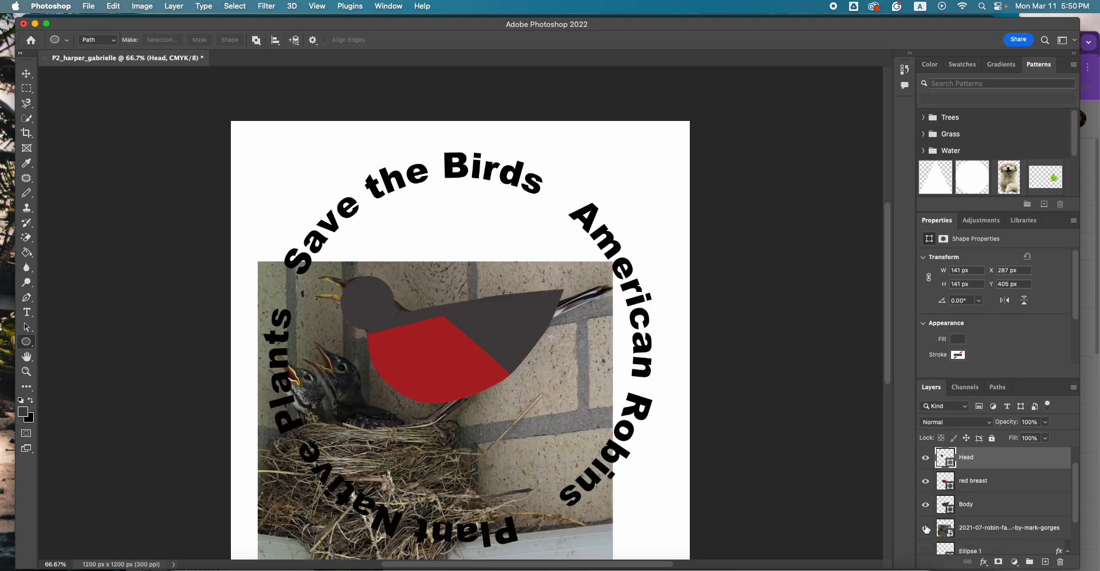
scroll(992, 530, "down", 1)
scroll(992, 530, "up", 2)
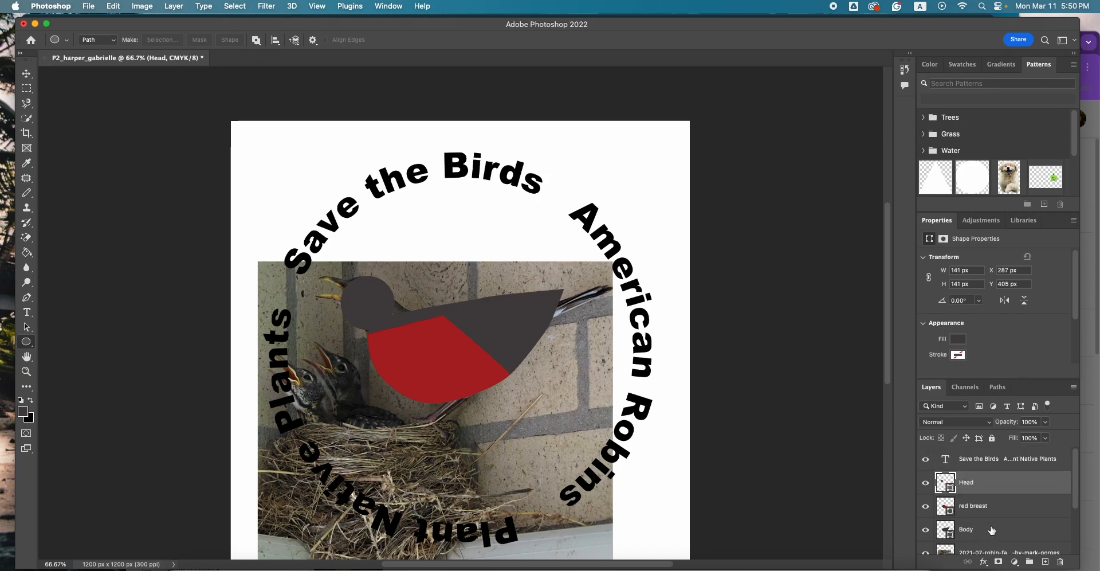
Add a new layer above the Head layer and name it lower beak.
left_click(1045, 561)
double_click(971, 484)
type("lower beak")
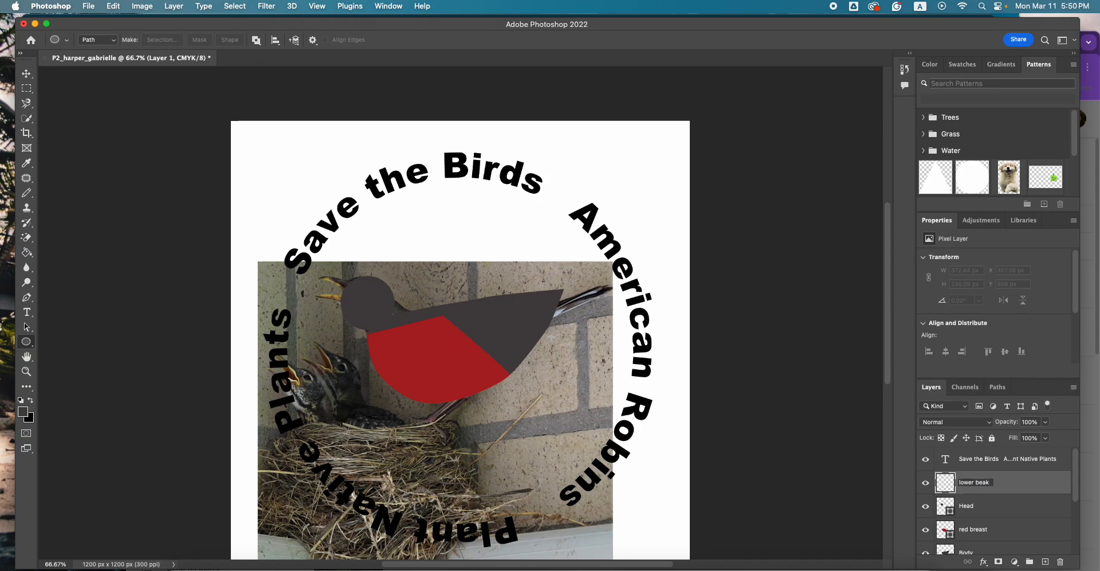
key("Return")
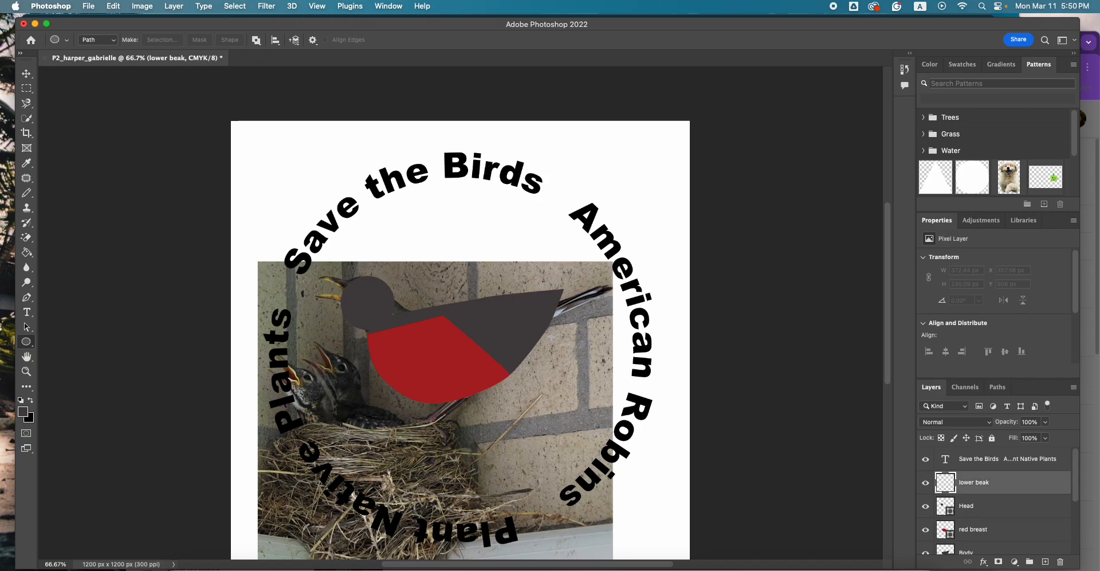
Create a triangle path 20 px wide and 100 px high near the bird's head.
left_click(29, 344)
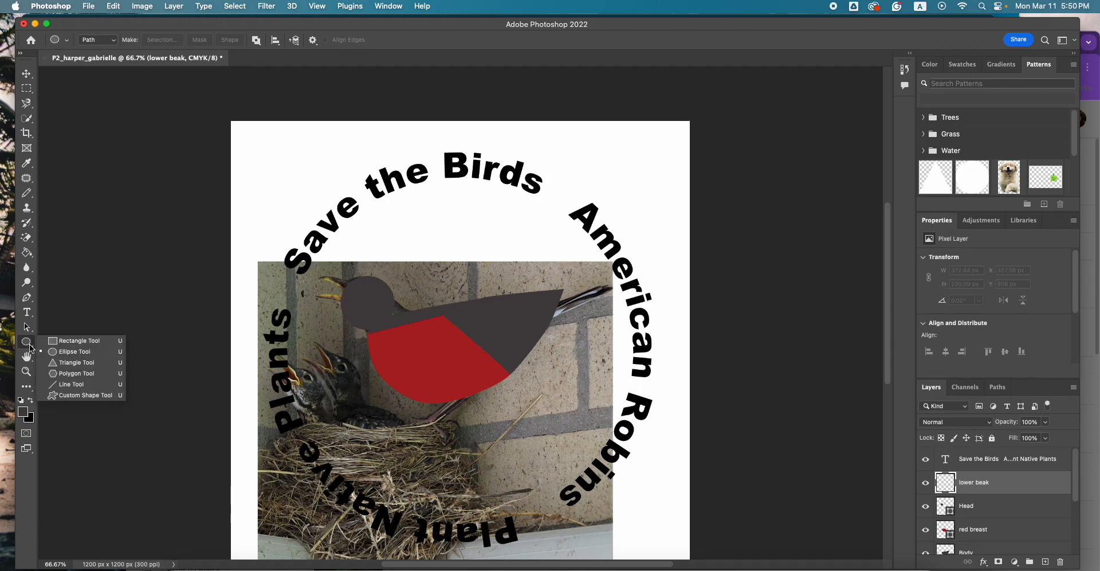
left_click(77, 363)
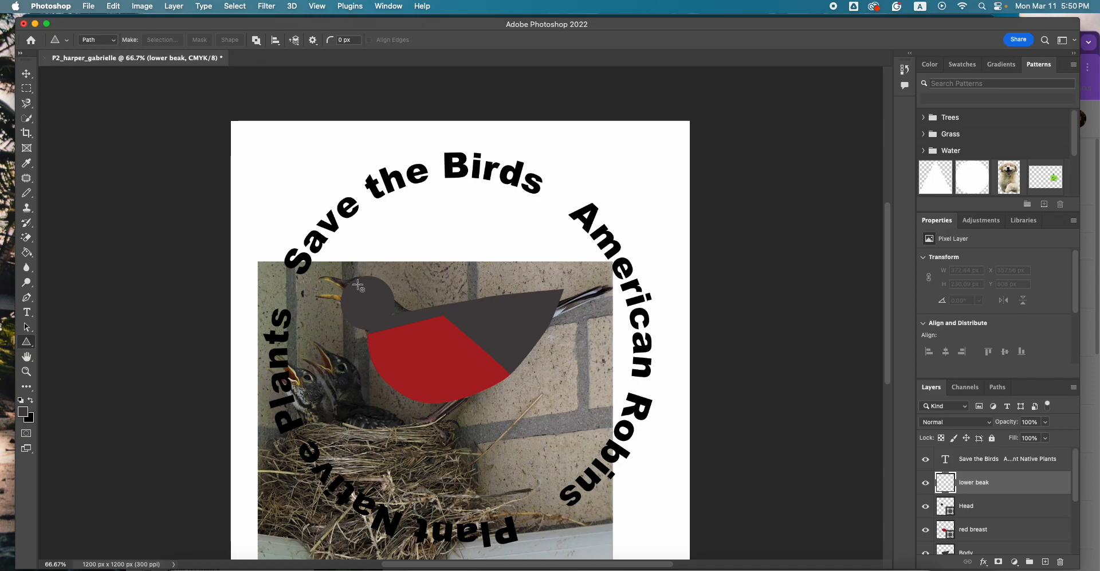
left_click(384, 287)
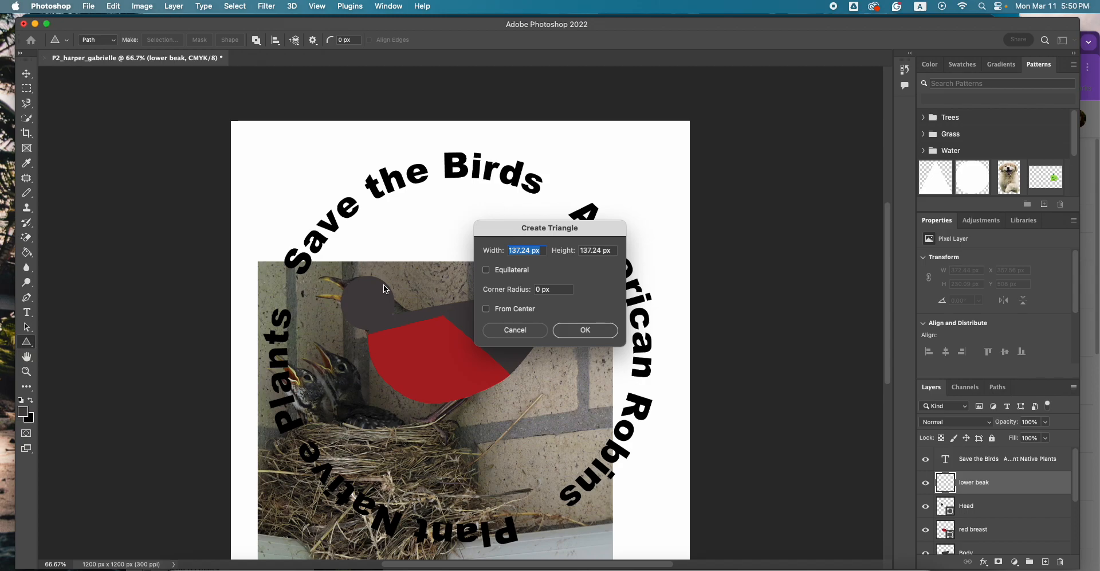
type("20")
key("Tab")
type("1")
left_click(572, 329)
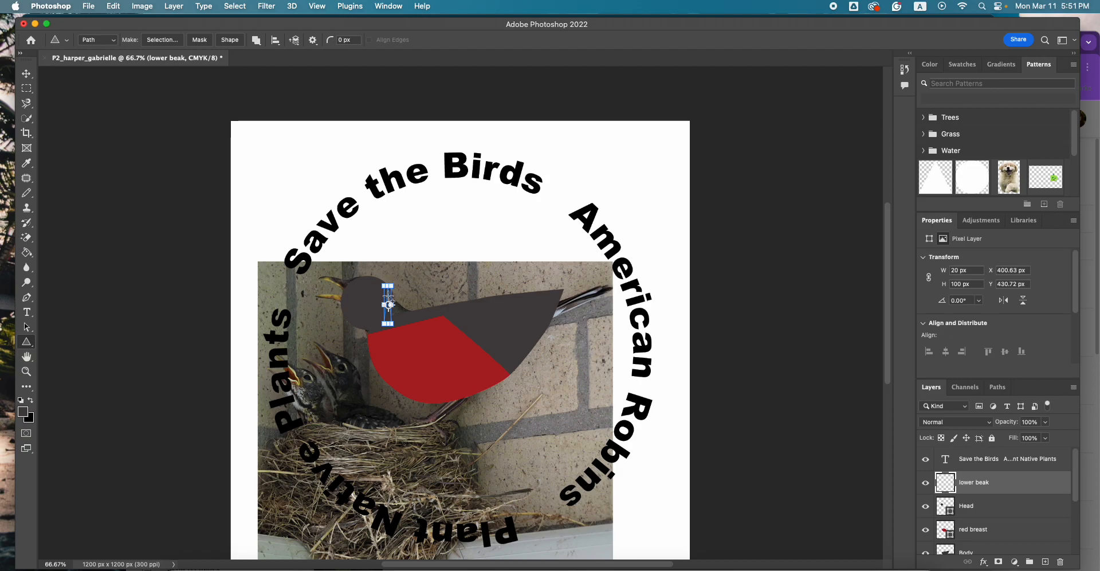
Transform the triangle path onto the lower beak, rotating it about -101° and scaling it to about 155% width and 137% height.
key("super+t")
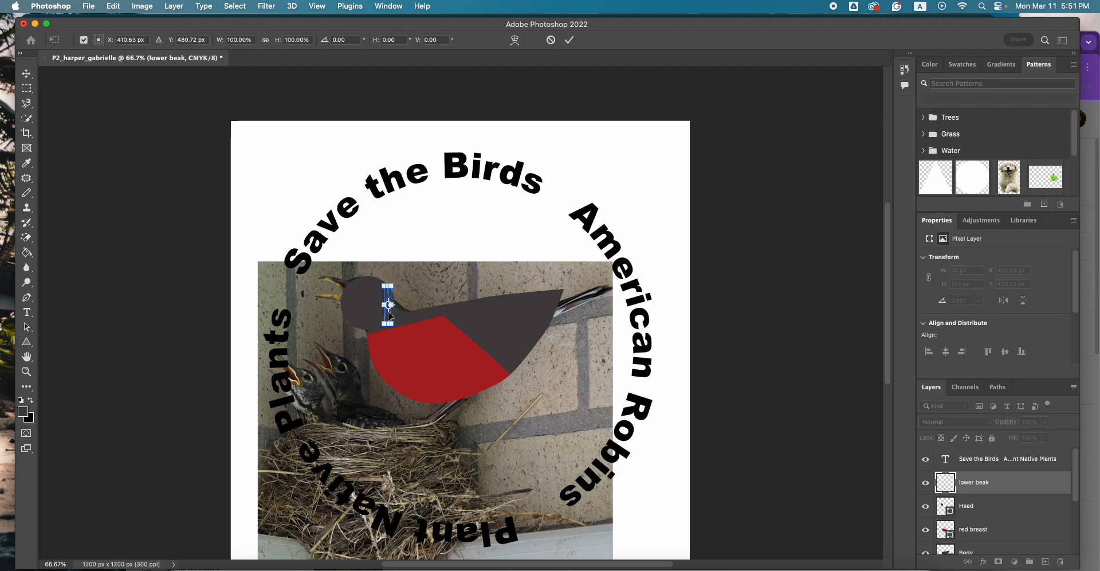
left_click_drag(389, 314, 345, 280)
left_click_drag(352, 243, 305, 307)
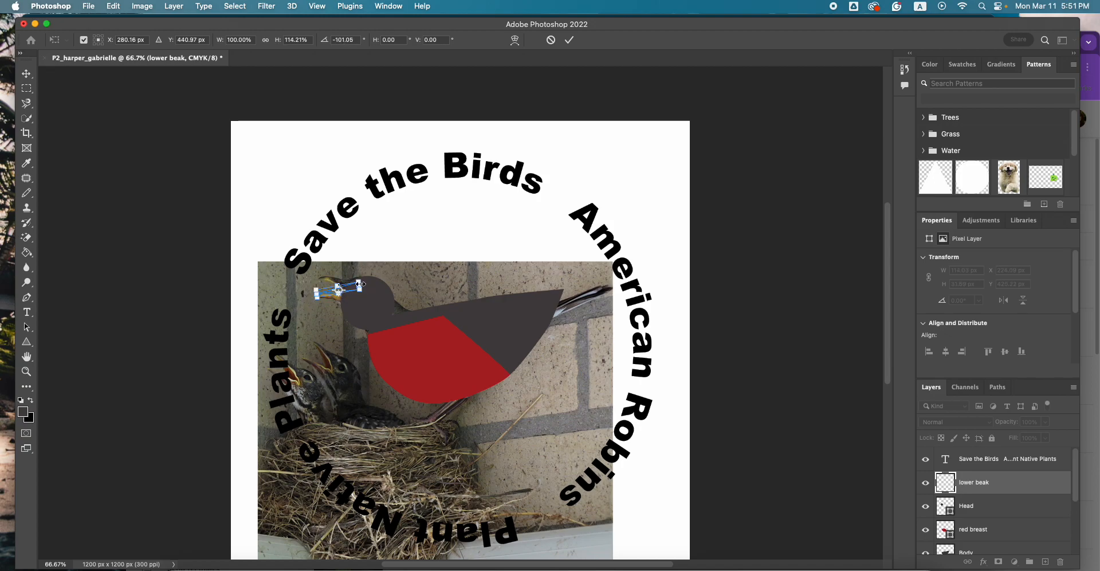
left_click_drag(360, 279, 338, 303)
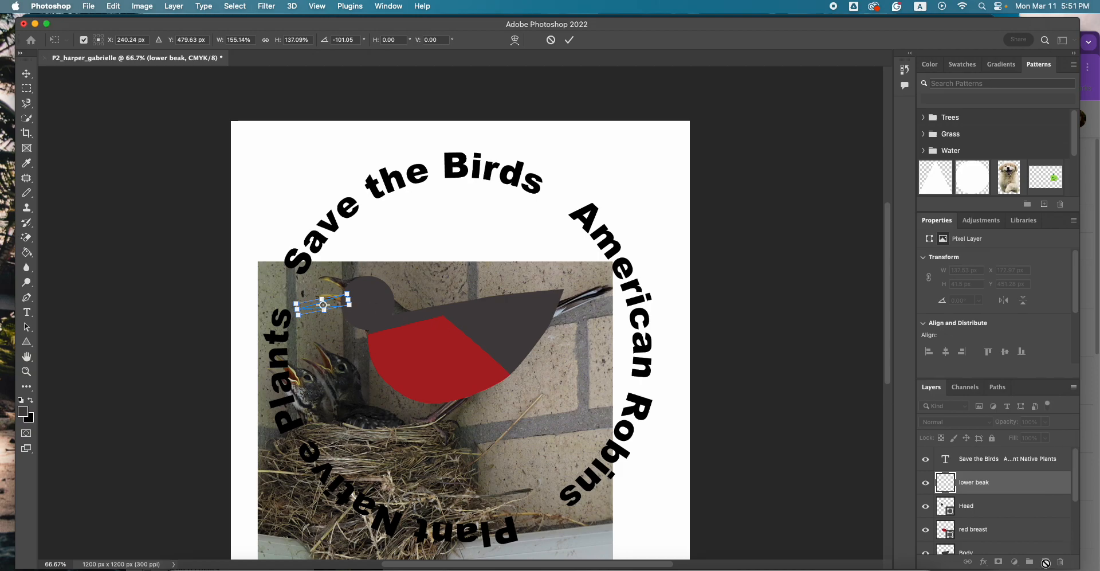
left_click(570, 42)
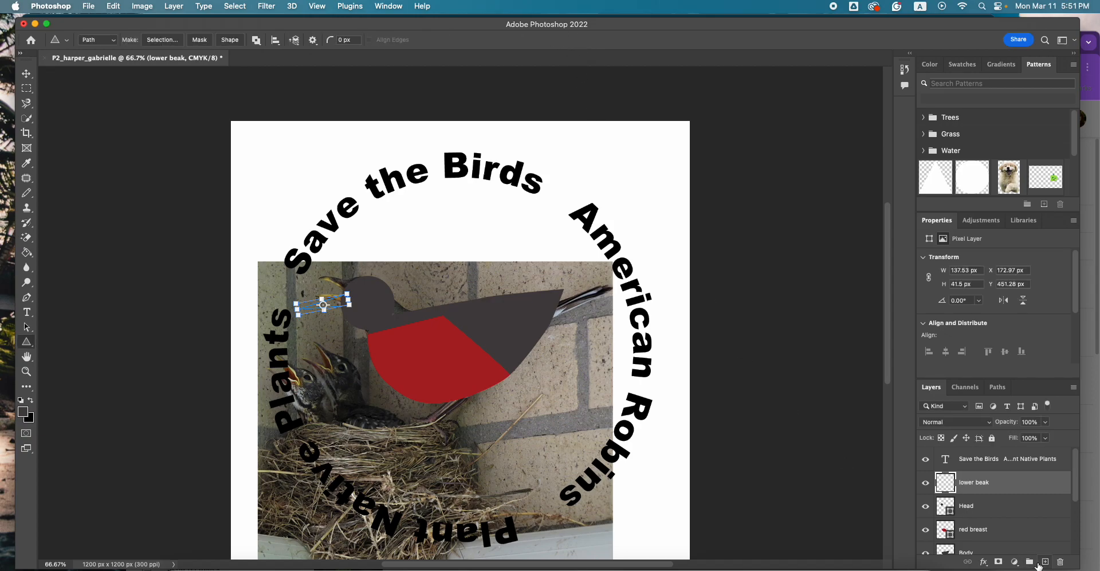
Set the foreground color to a bright orange with a 38° hue for the robin's lower beak.
left_click(1014, 562)
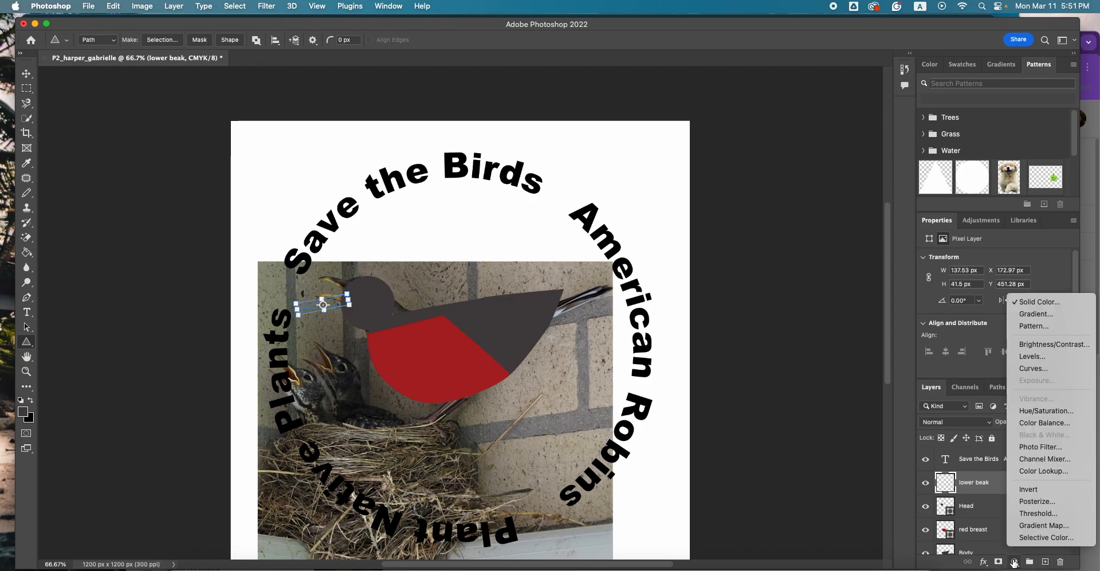
left_click(24, 411)
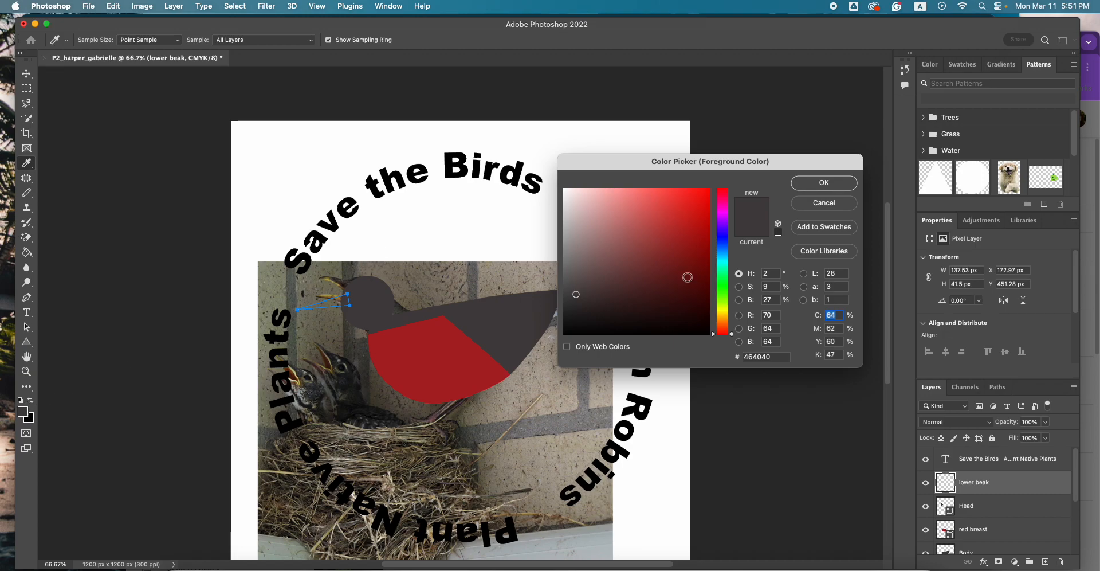
left_click(721, 320)
left_click(699, 198)
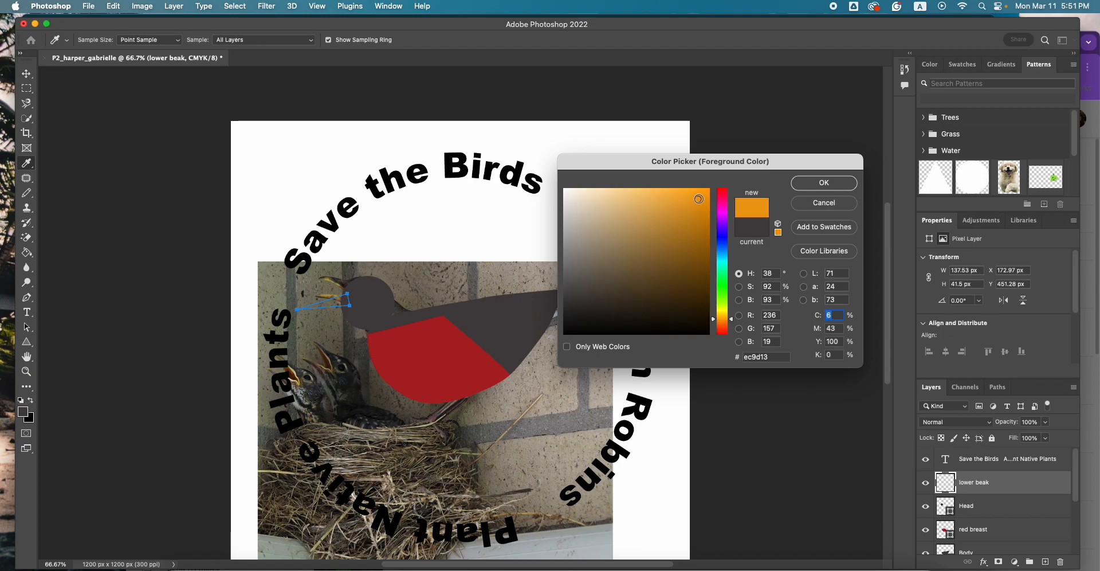
left_click(825, 183)
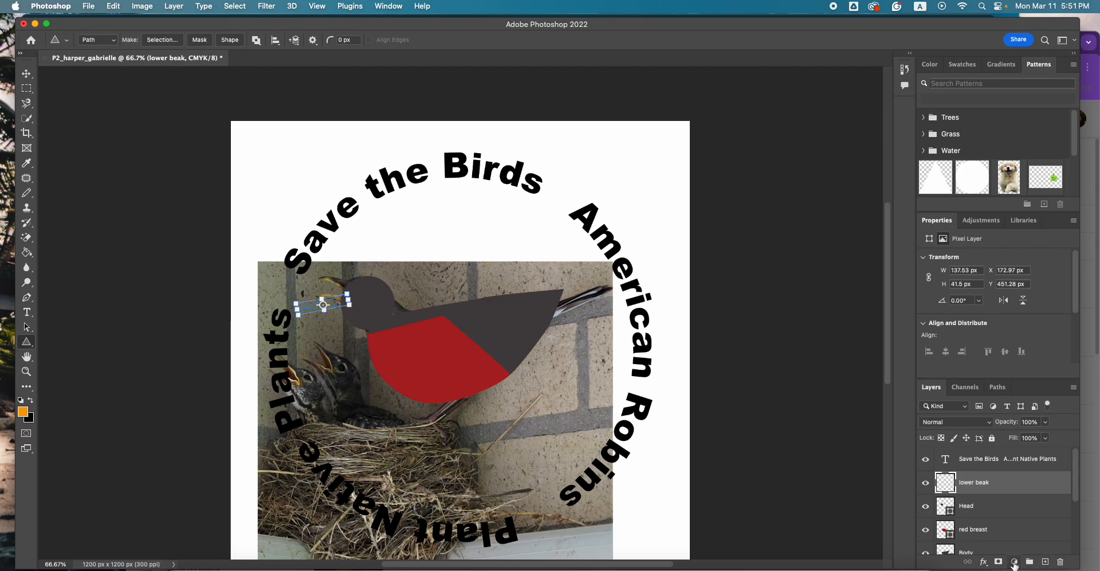
Fill the lower beak triangle path with solid orange #f3a01e and deselect the path.
left_click(1014, 562)
left_click(1031, 302)
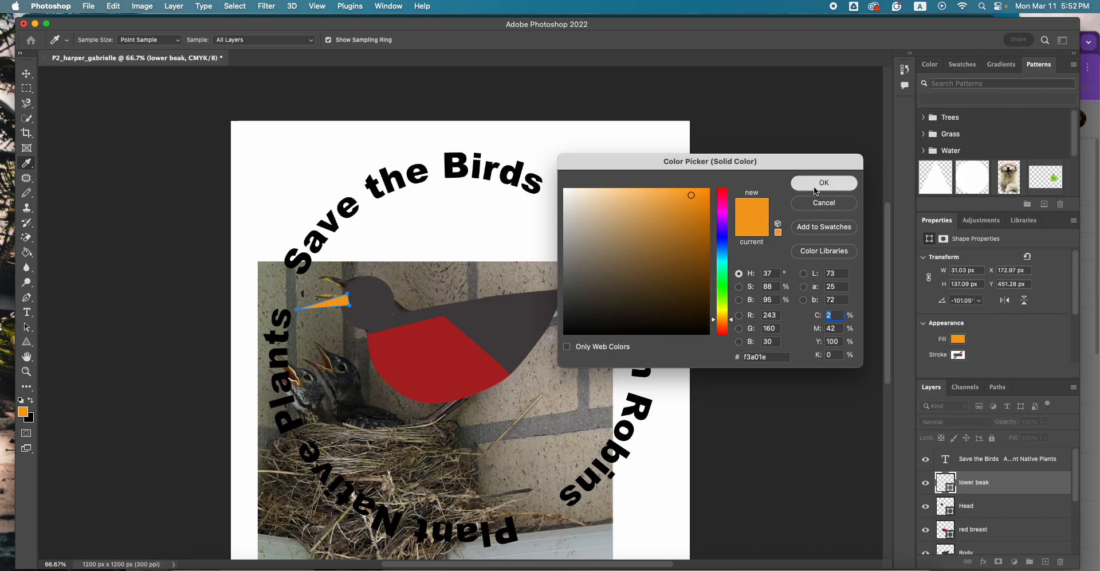
left_click(814, 184)
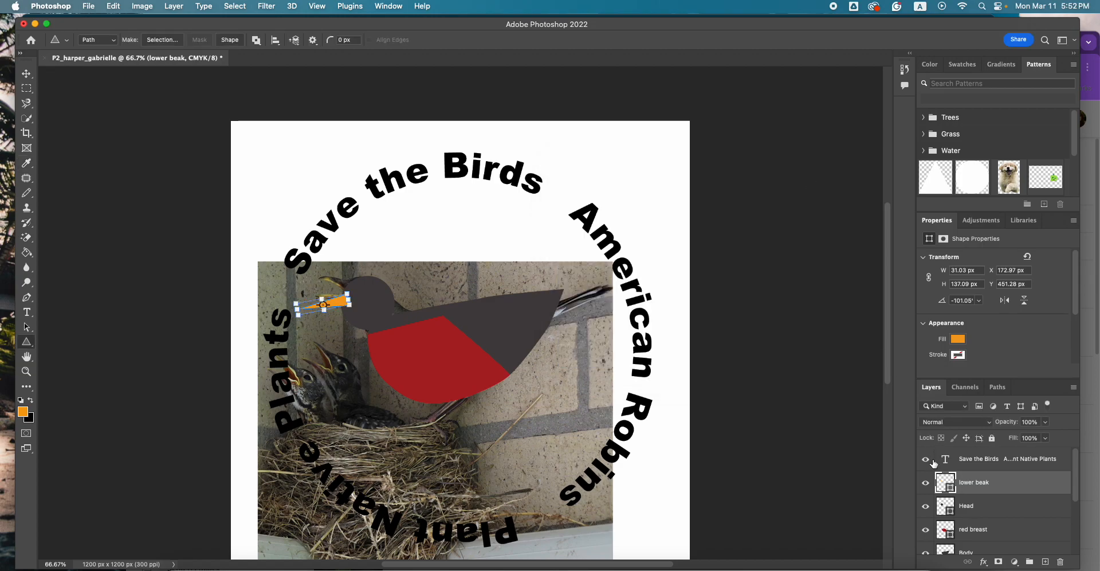
key("Return")
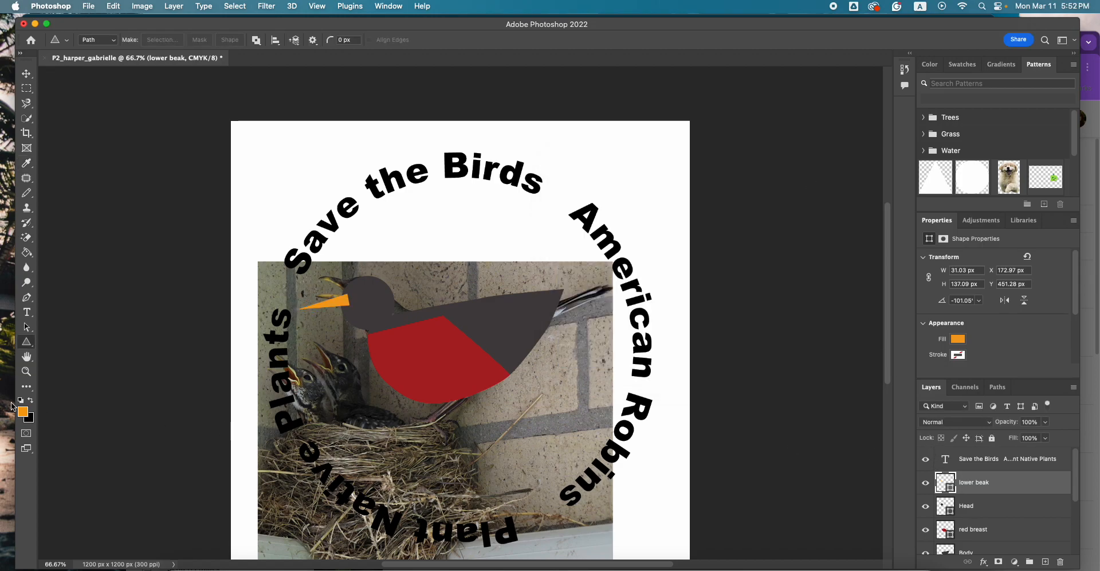
Choose the Paint Bucket tool and set the foreground color to darker orange #c78108.
left_click(28, 253)
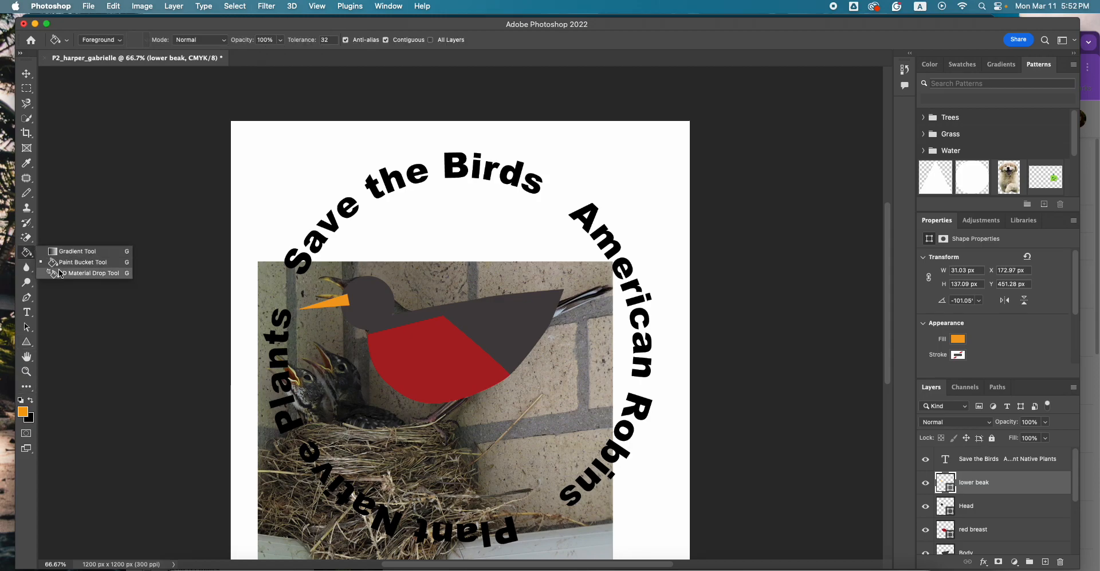
left_click(80, 262)
left_click(23, 412)
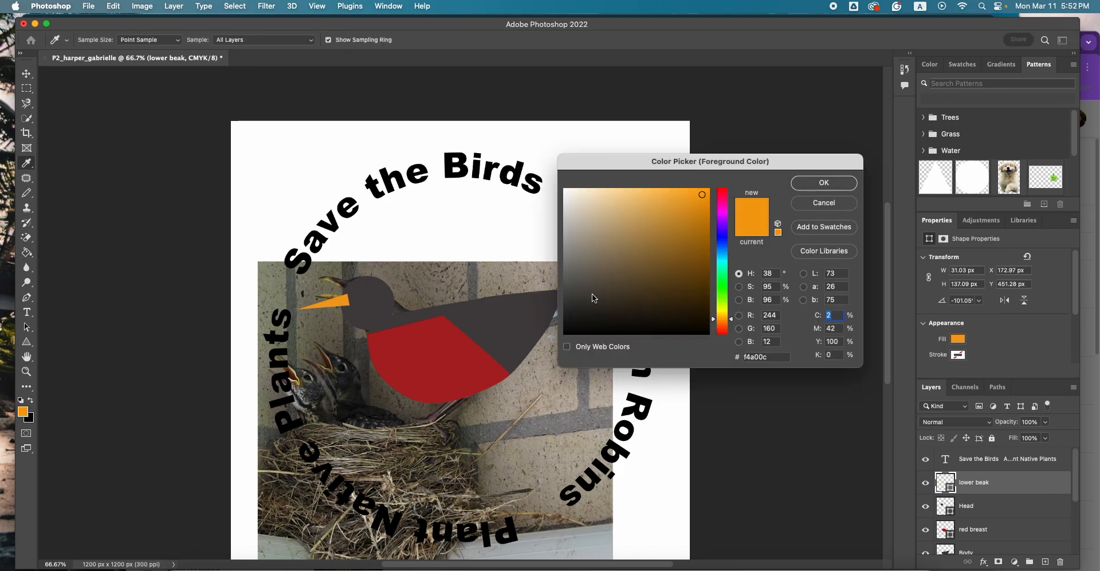
left_click(704, 220)
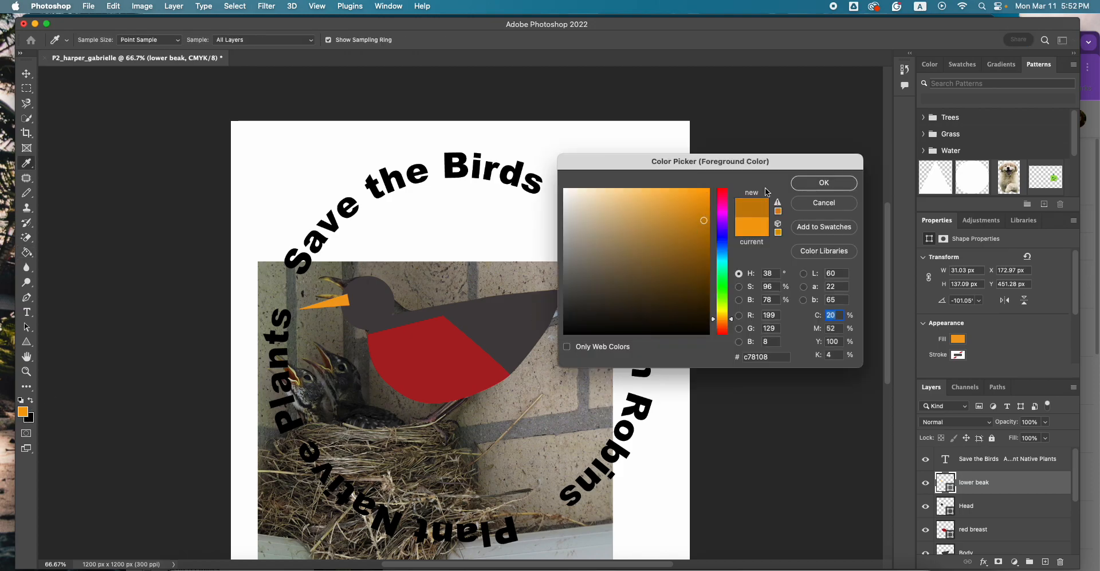
left_click(824, 183)
Rasterize the lower beak shape and try to fill it with the darker orange.
left_click(343, 307)
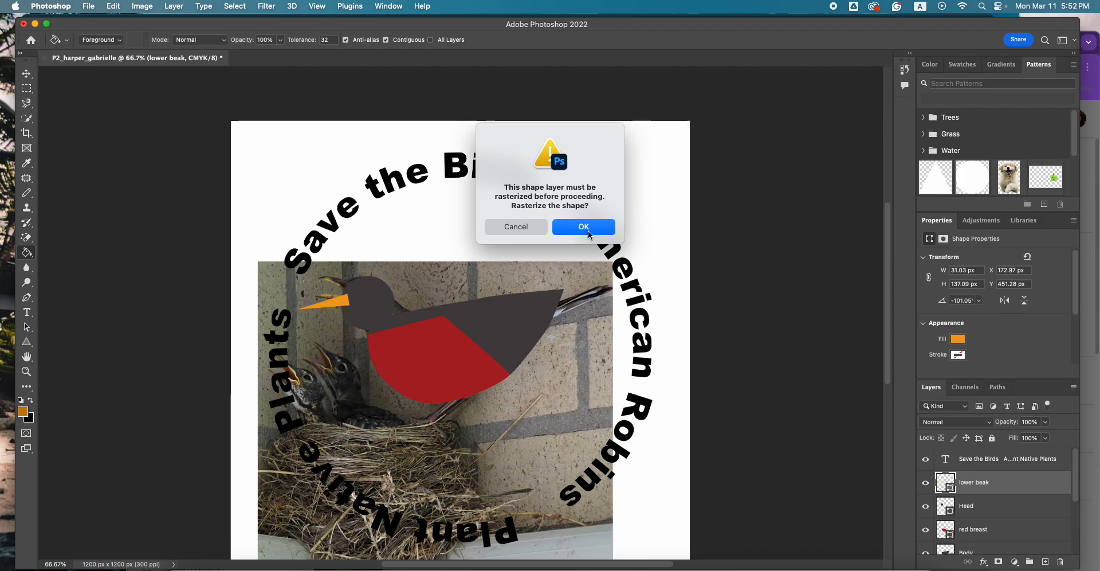
left_click(588, 229)
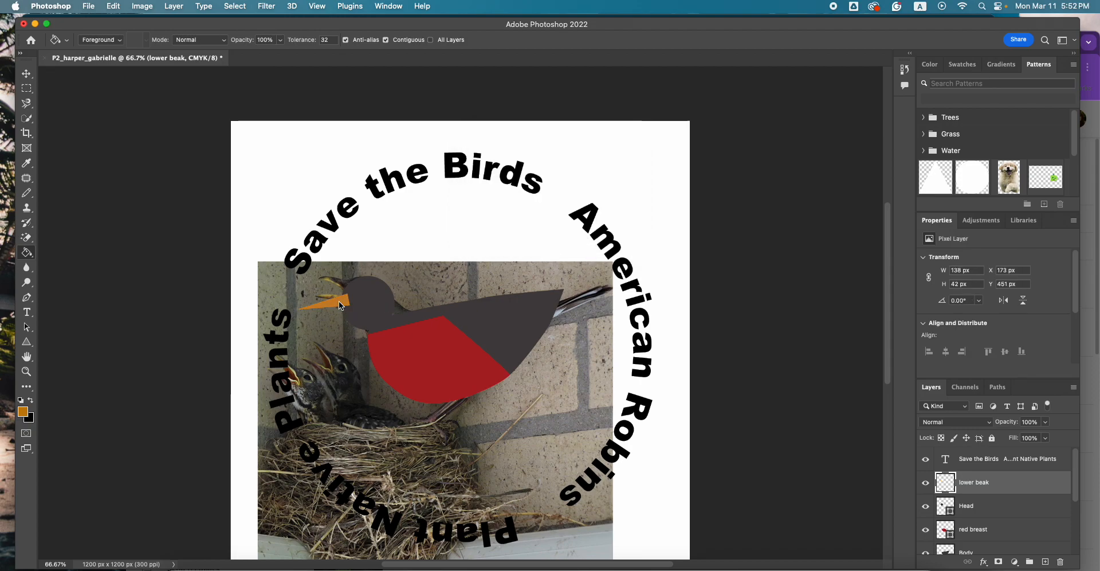
left_click(345, 307)
Duplicate the lower beak layer and name the copy upper beak.
right_click(1000, 485)
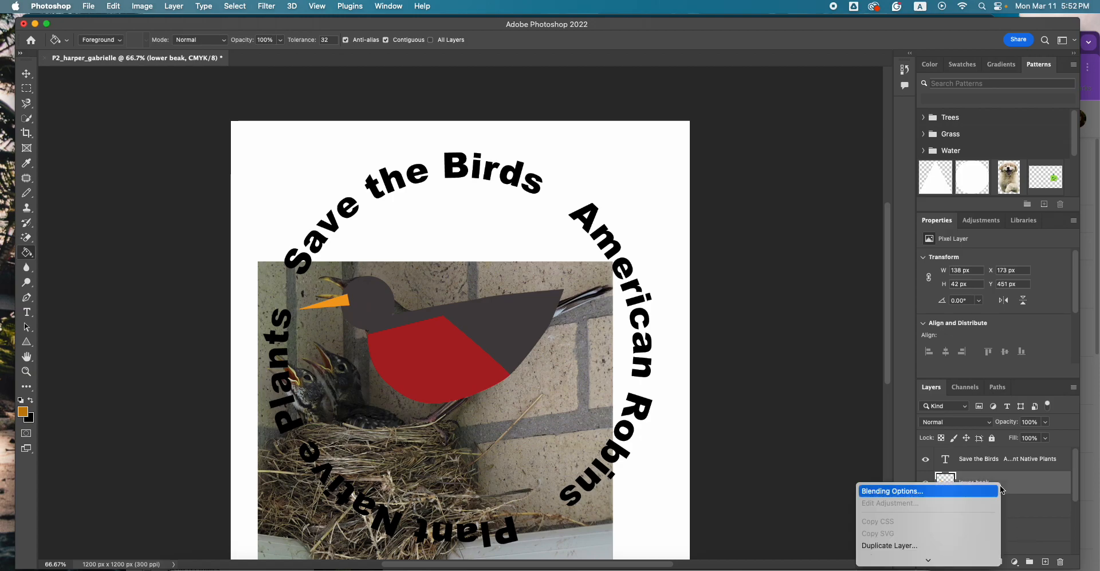
left_click(939, 546)
type("upper beak")
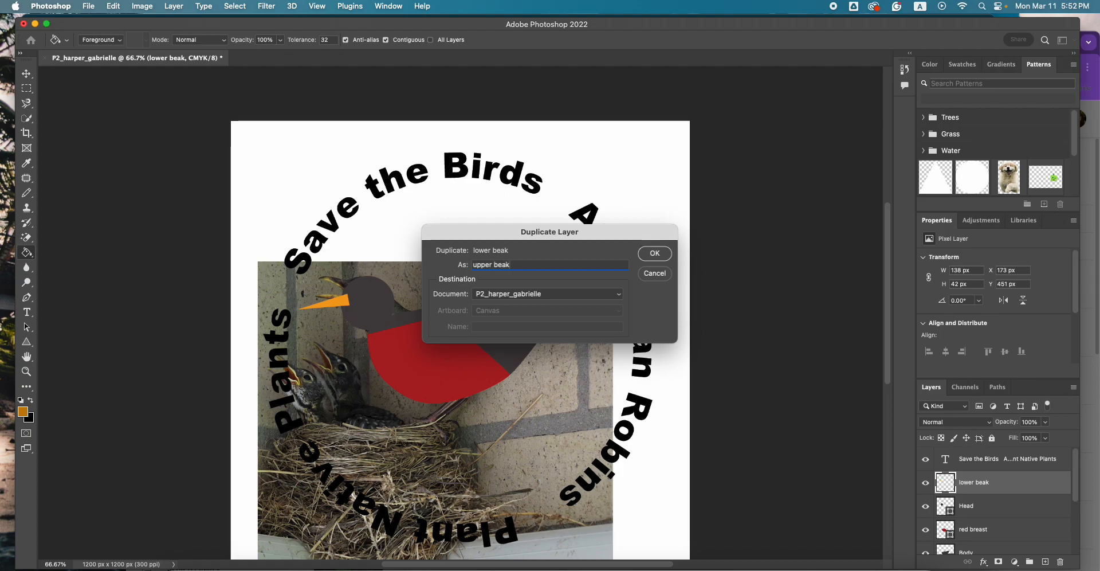
key("Return")
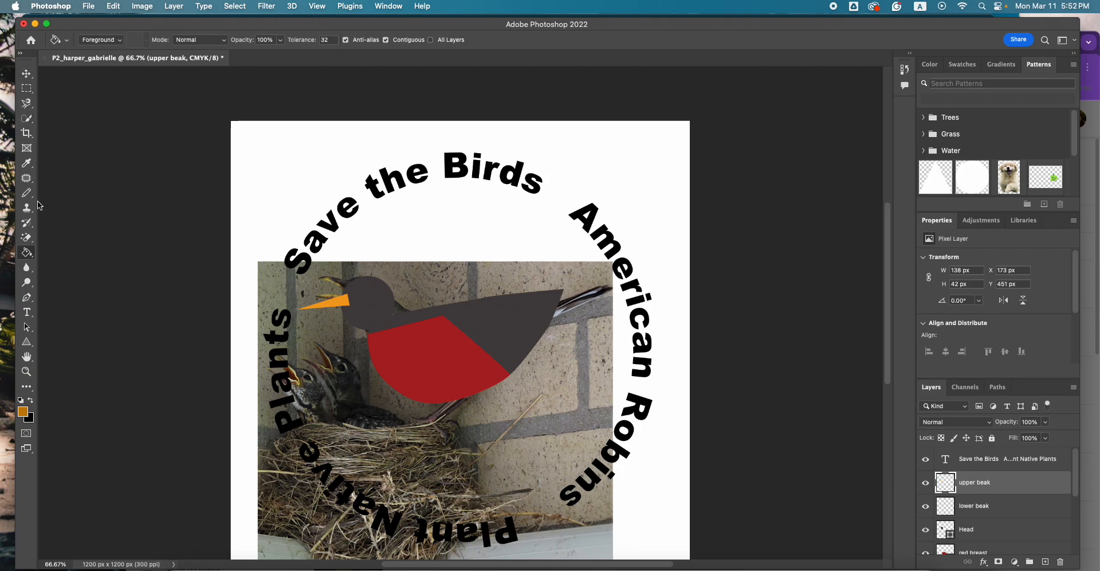
Move the upper beak copy above the lower beak and rotate it about 24° to form an open beak.
key("ctrl+t")
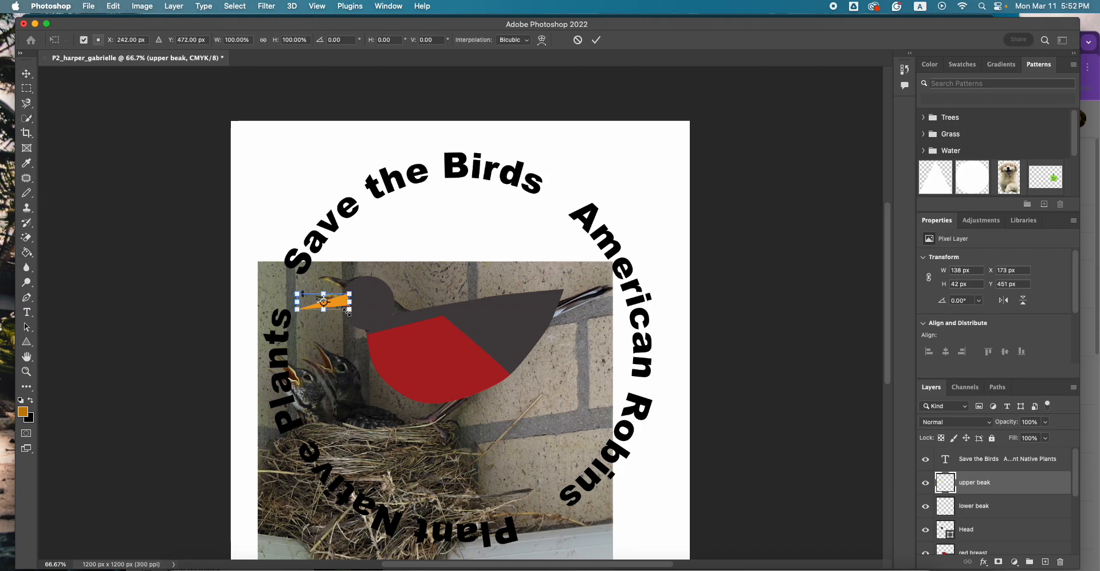
left_click_drag(335, 304, 353, 286)
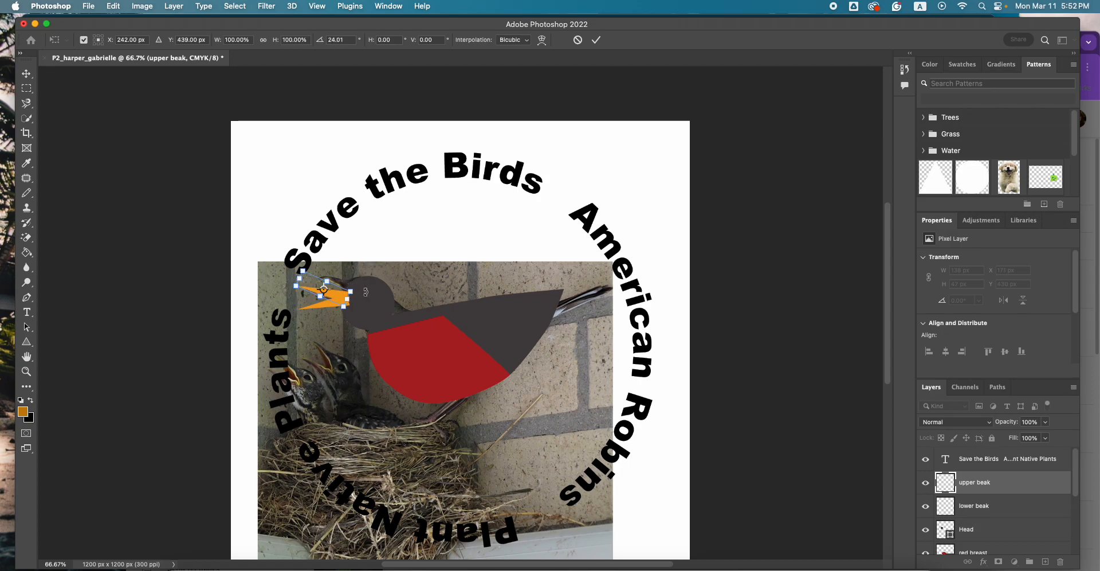
key("g")
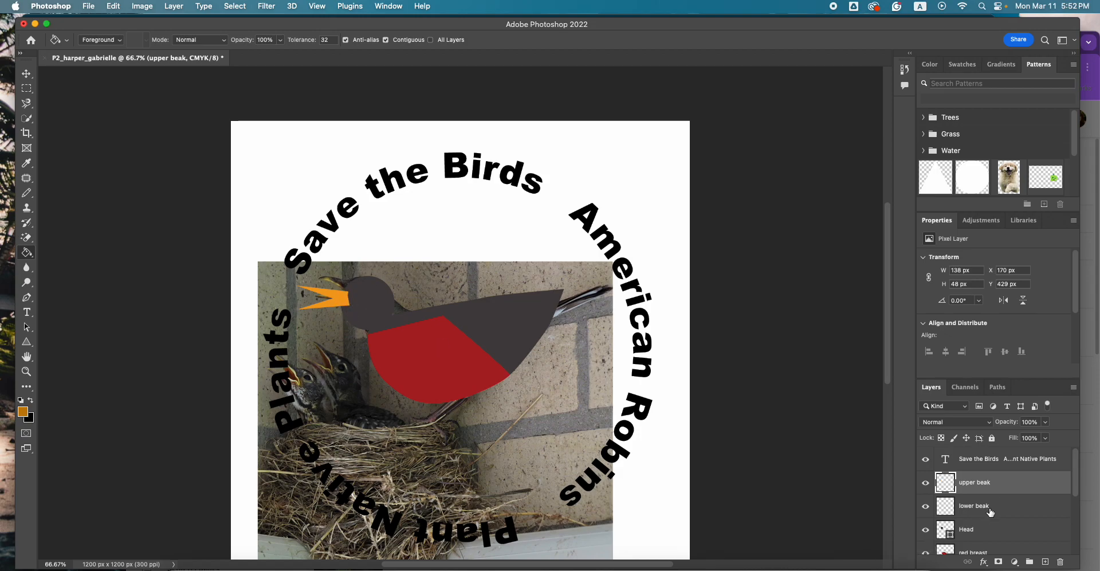
Move the Head layer above both beak layers and enlarge the head to about 168 px by 164 px.
left_click_drag(988, 529, 986, 482)
key("super+t")
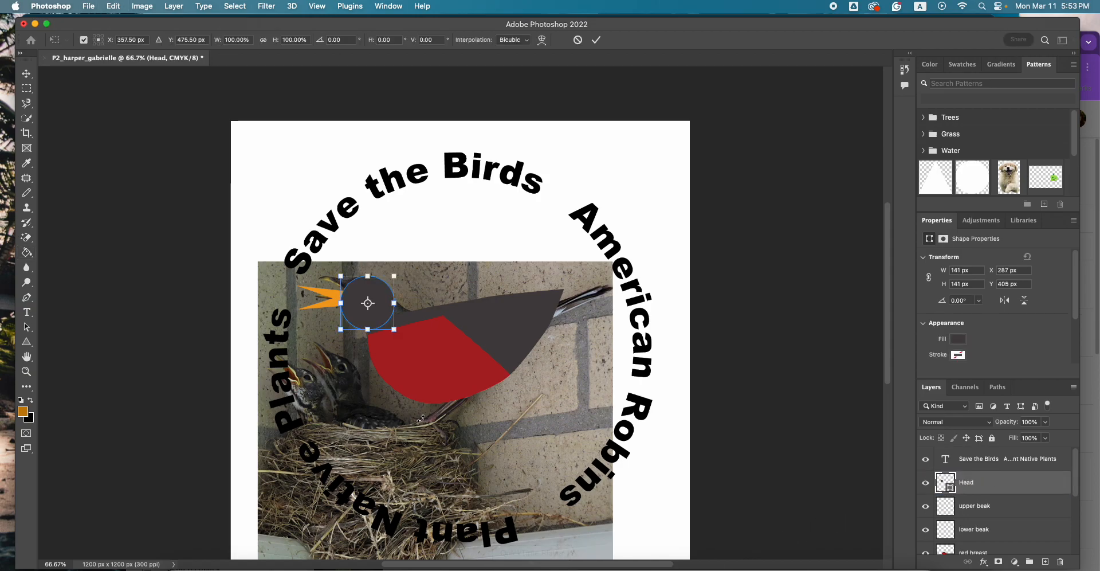
left_click_drag(396, 276, 405, 268)
key("Return")
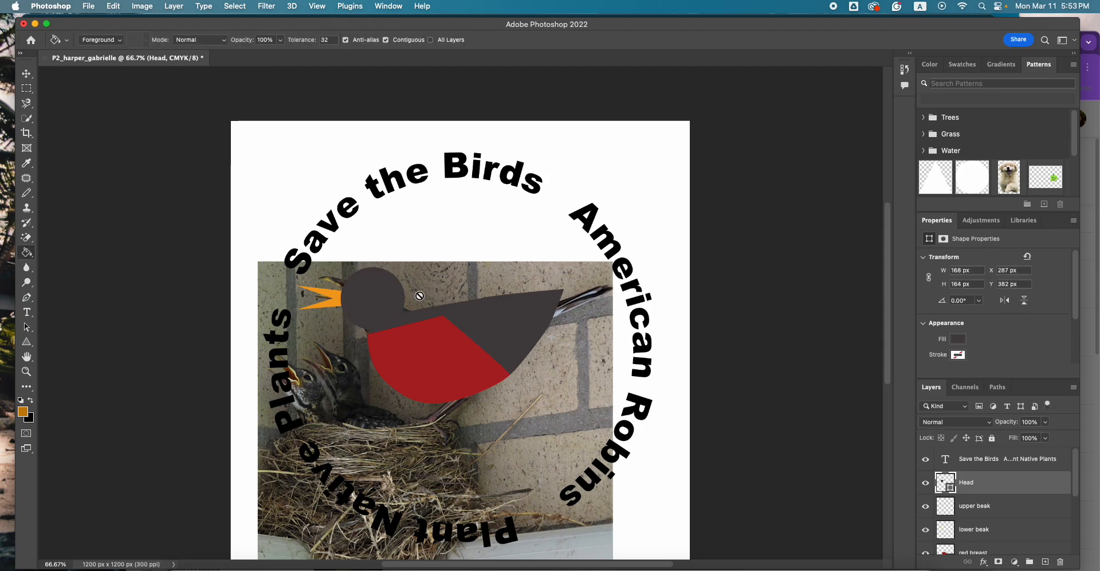
Hide the robin reference photo layer.
scroll(962, 533, "down", 2)
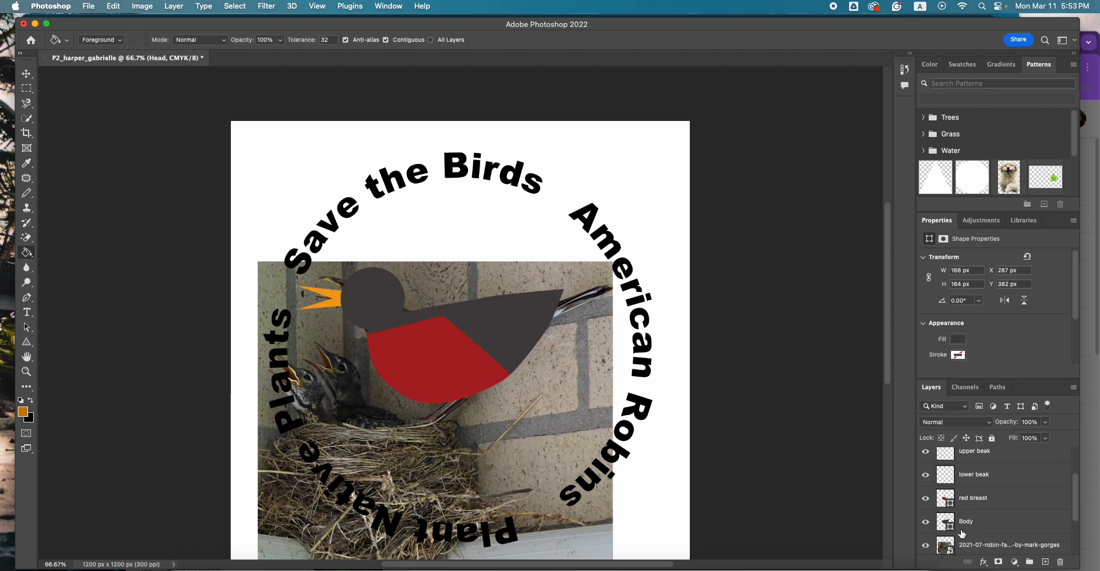
left_click(925, 545)
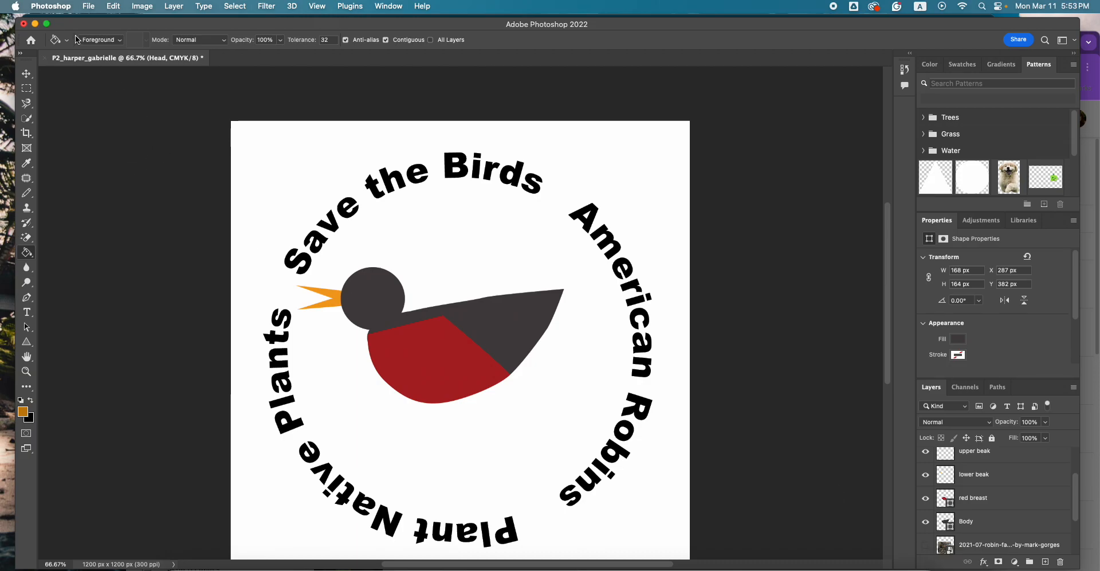
Switch to the Triangle tool and open its drawing mode choices.
left_click(27, 342)
left_click(112, 40)
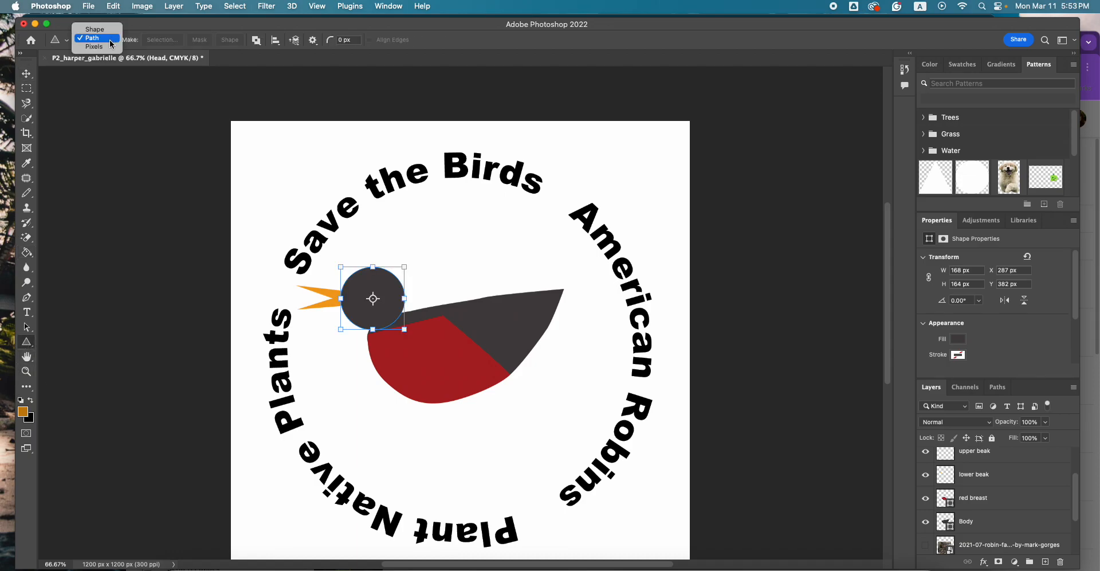